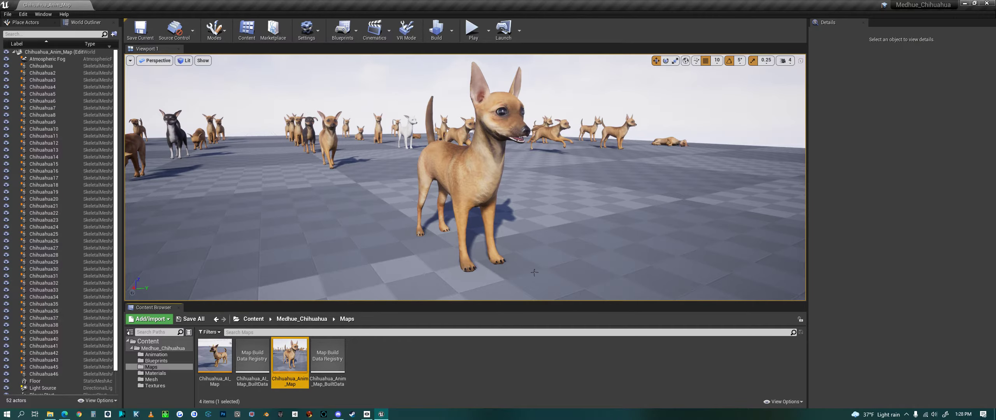
Step: Pull the view back, then play the level briefly to watch the dogs animate
right_click_drag(534, 272, 533, 267)
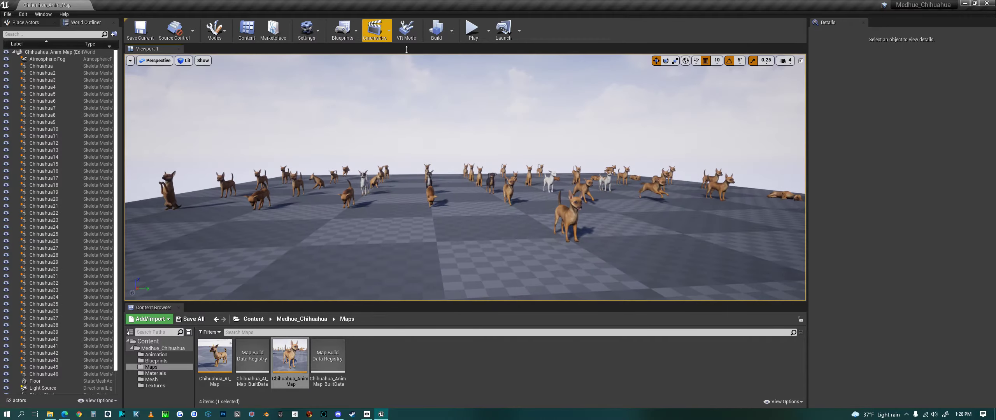
left_click(472, 29)
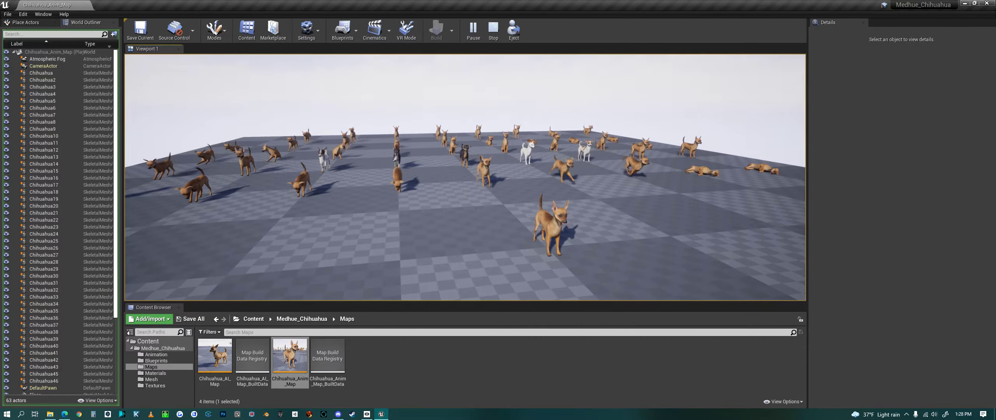
key("Escape")
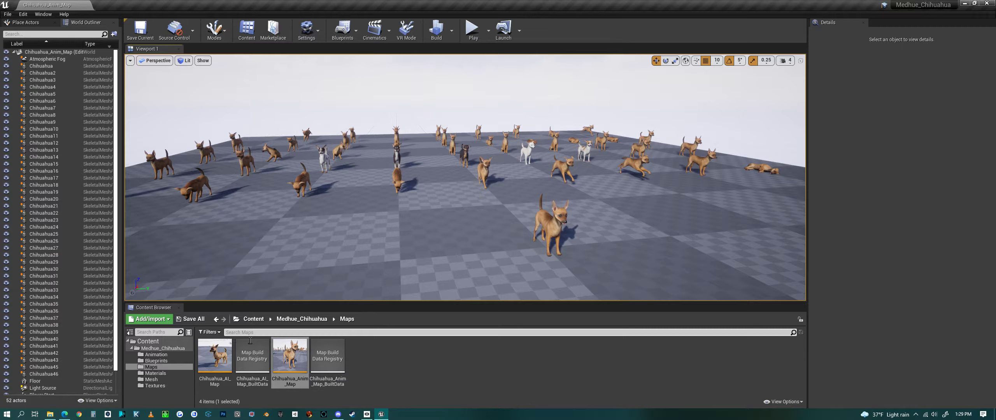
Step: Browse the Materials folder, then open the Mesh folder with Chihuahua, Chihuahua_Physics and Chihuahua_Skeleton
left_click(296, 320)
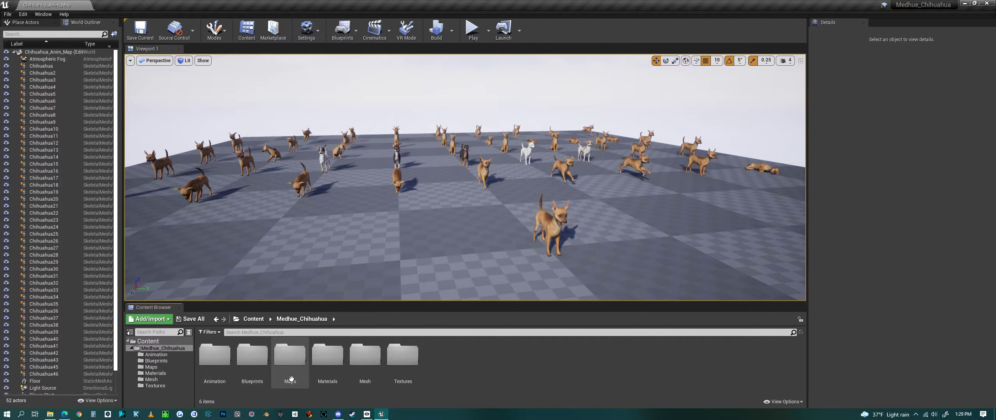
double_click(333, 367)
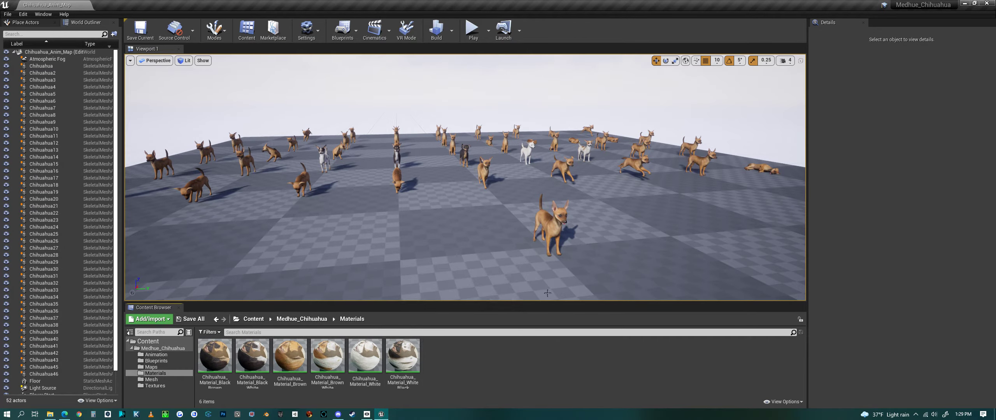
right_click_drag(473, 225, 436, 227)
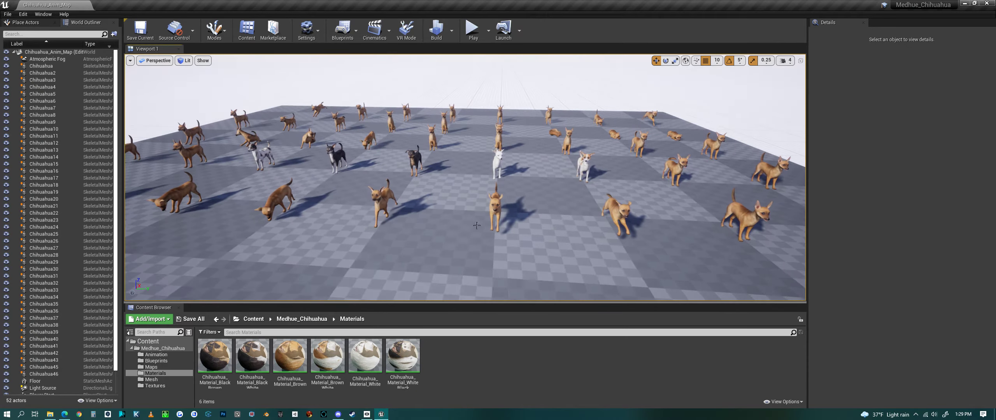
left_click(317, 320)
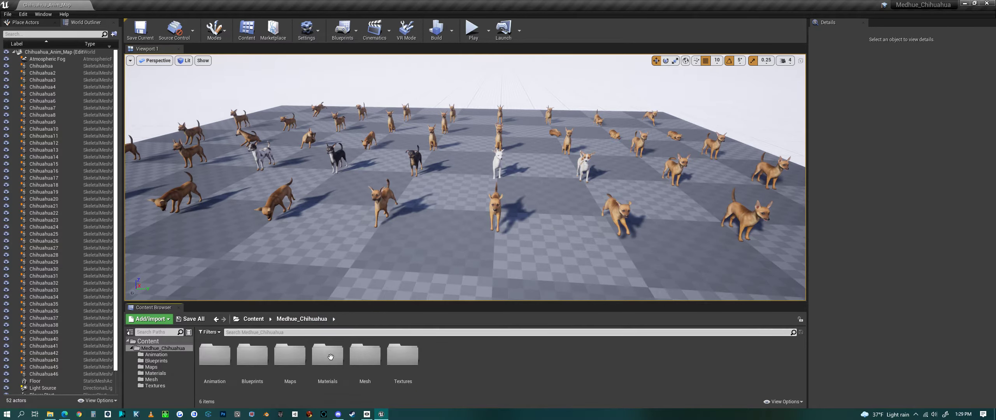
double_click(369, 368)
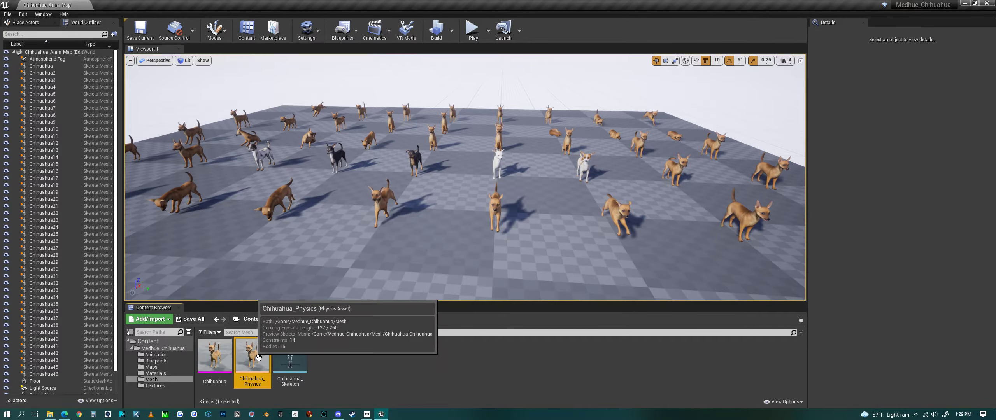
double_click(249, 363)
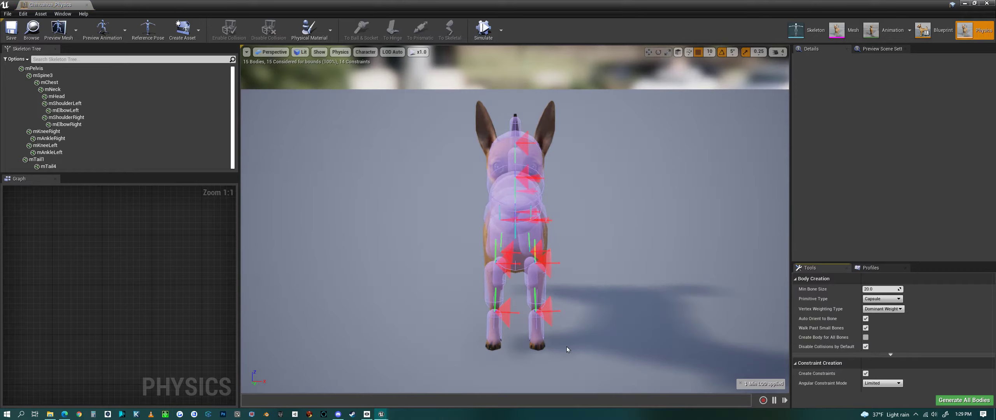
left_click_drag(620, 308, 554, 145)
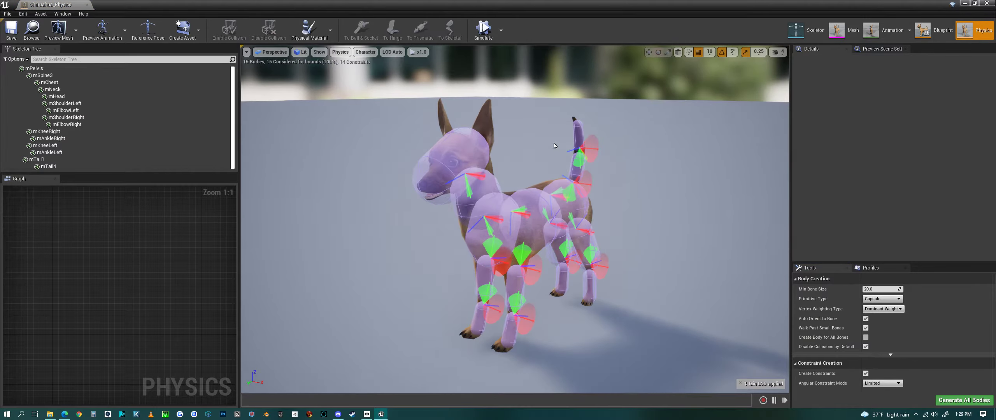
left_click(484, 31)
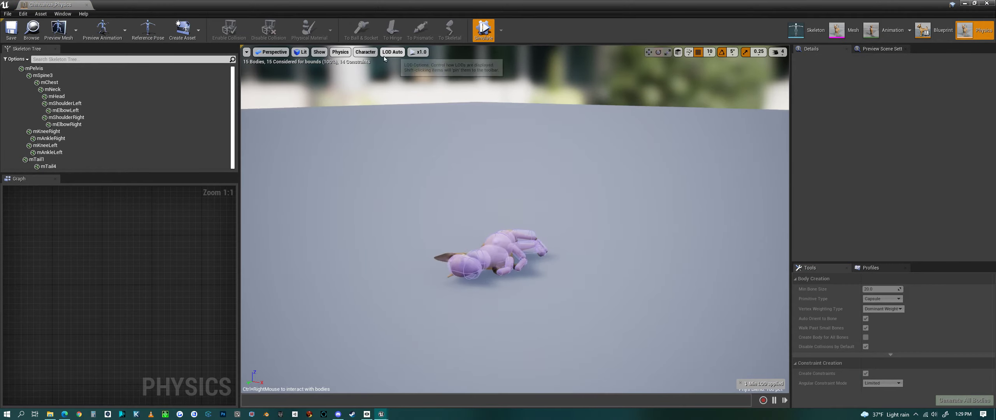
left_click(365, 52)
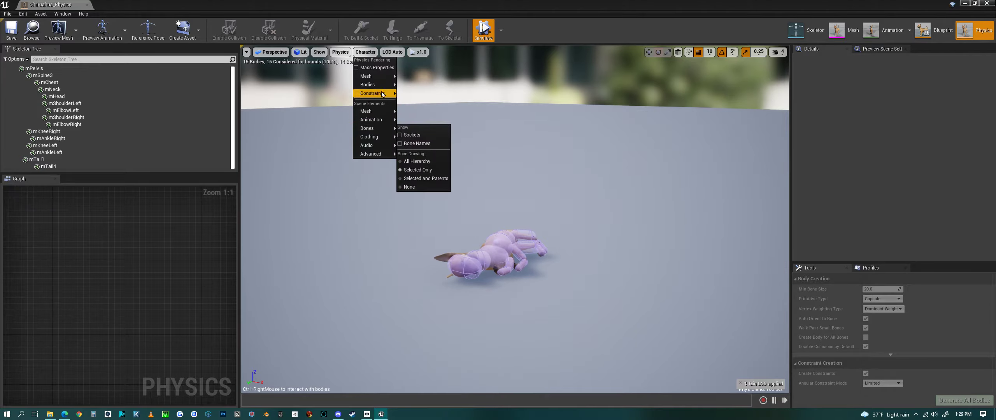
mouse_move(384, 90)
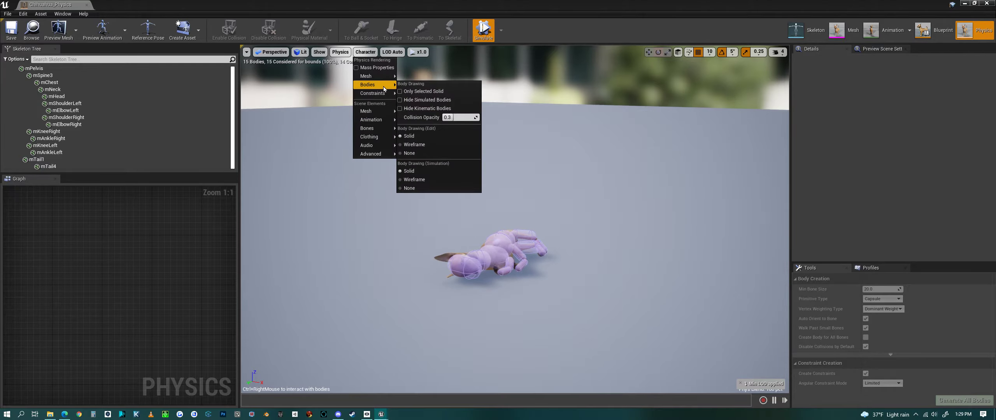
left_click(422, 189)
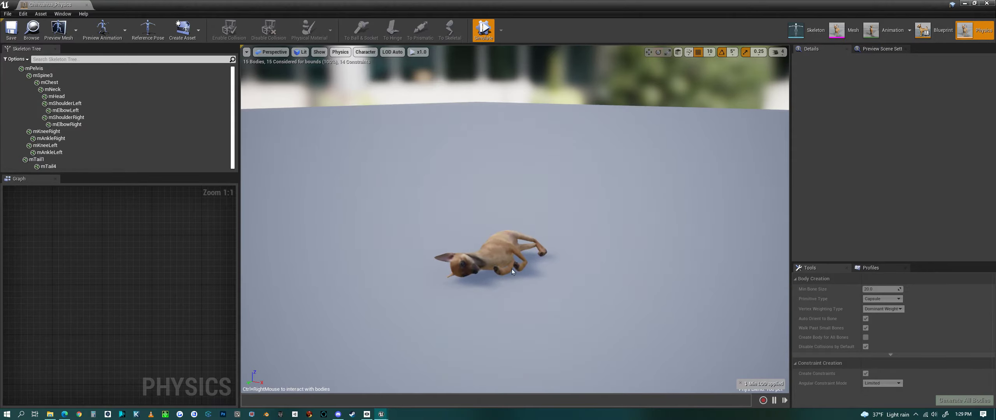
right_click_drag(496, 238, 510, 51, "ctrl")
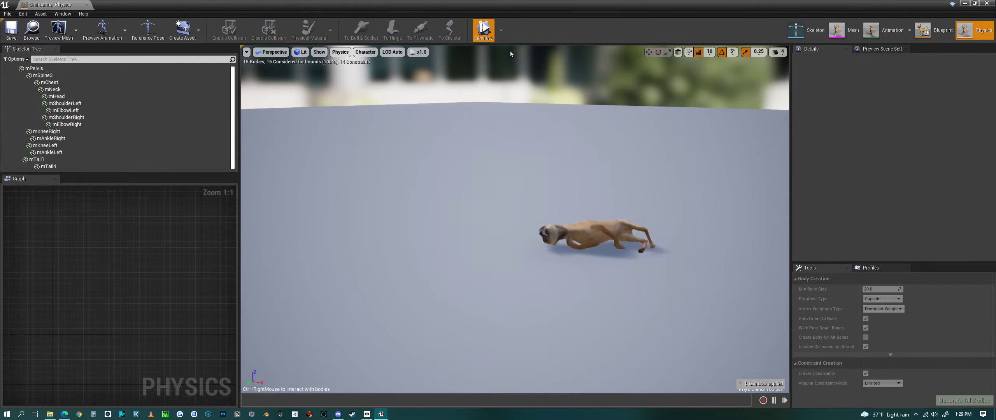
left_click(986, 4)
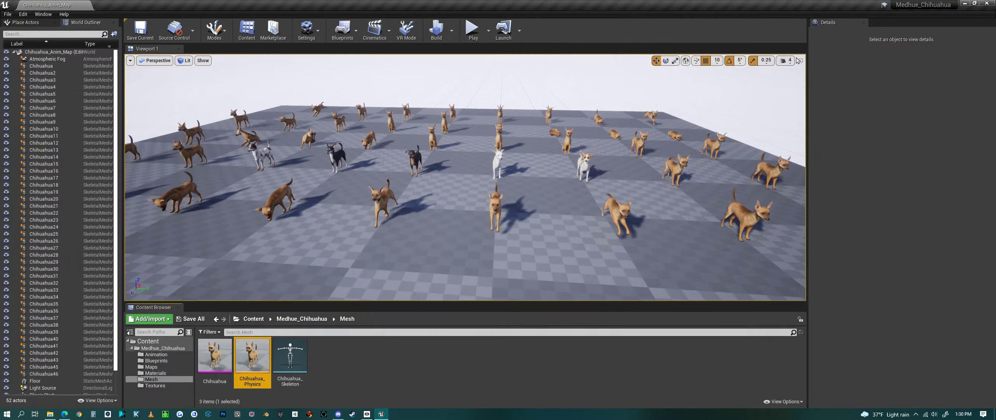
Step: Select Chihuahua_Skeleton, browse the Textures folder, then open the Animation folder of 50 animations
left_click(295, 357)
left_click(321, 322)
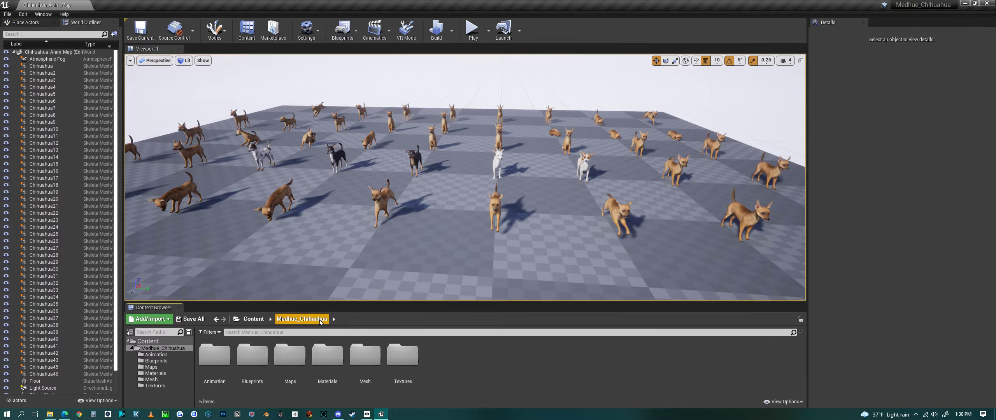
double_click(415, 369)
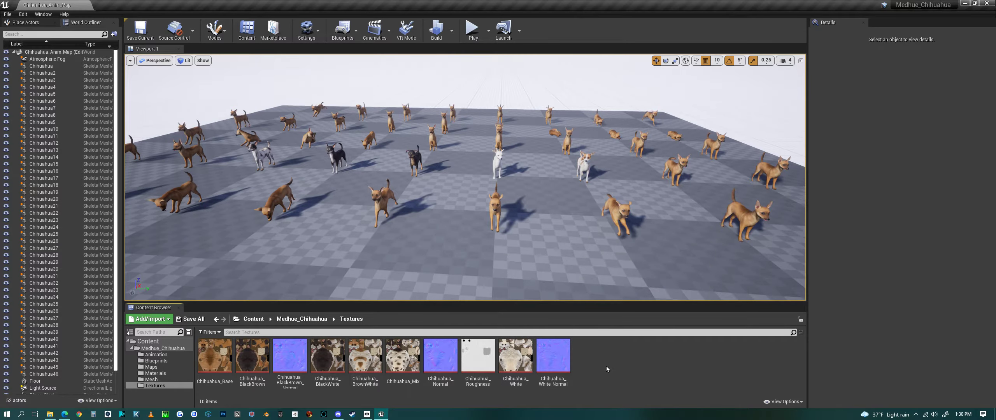
left_click(316, 320)
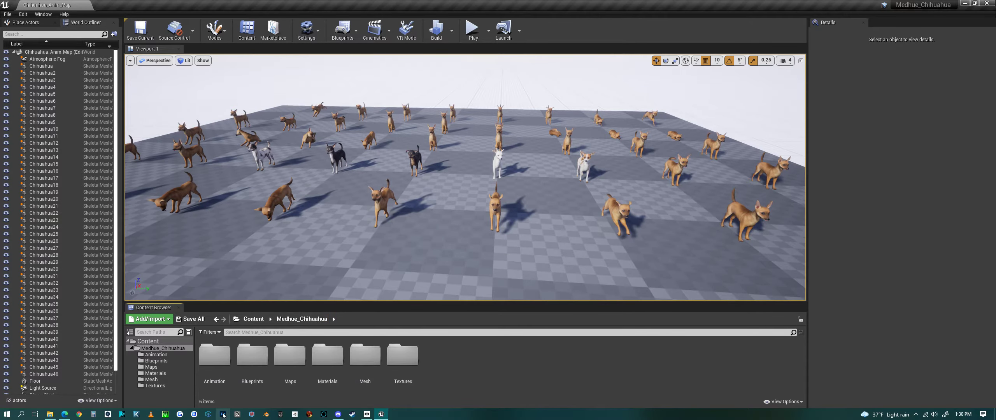
double_click(228, 379)
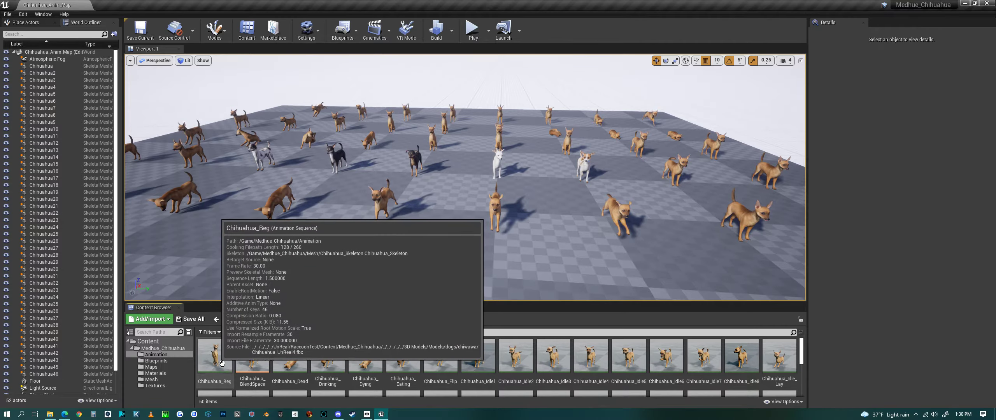
Step: Preview Chihuahua_Beg from the side, then open Chihuahua_BlendSpace with an enlarged graph area
double_click(217, 361)
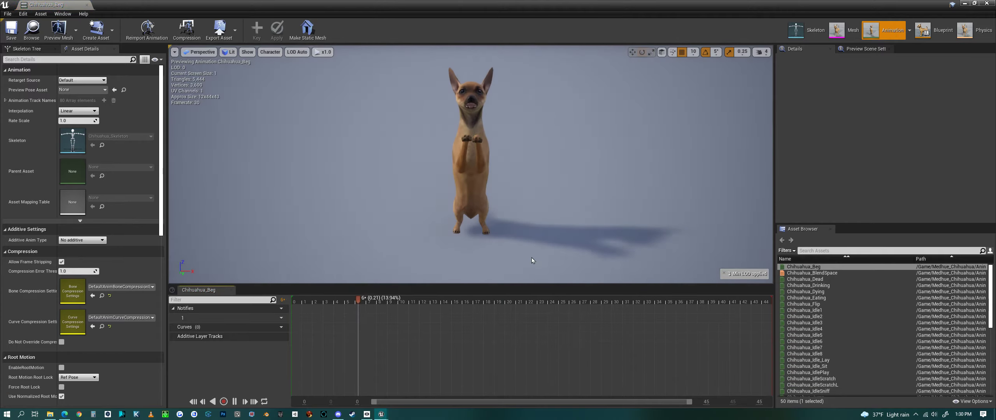
left_click_drag(561, 222, 502, 223)
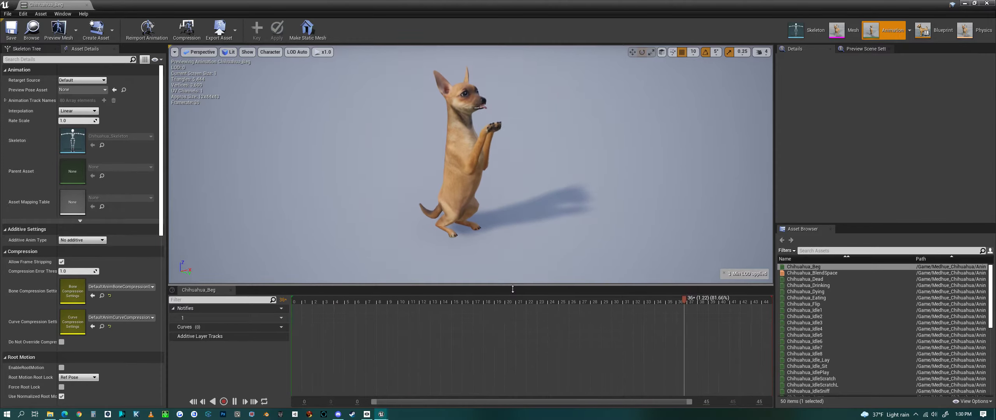
left_click_drag(512, 297, 512, 347)
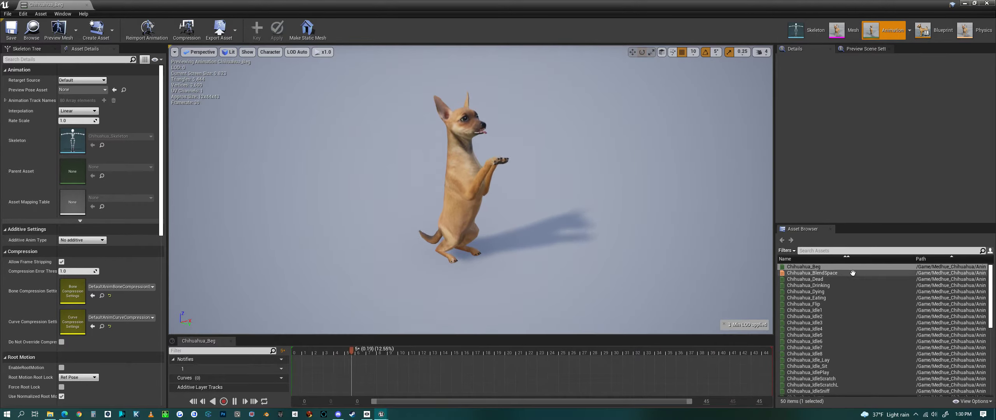
double_click(836, 273)
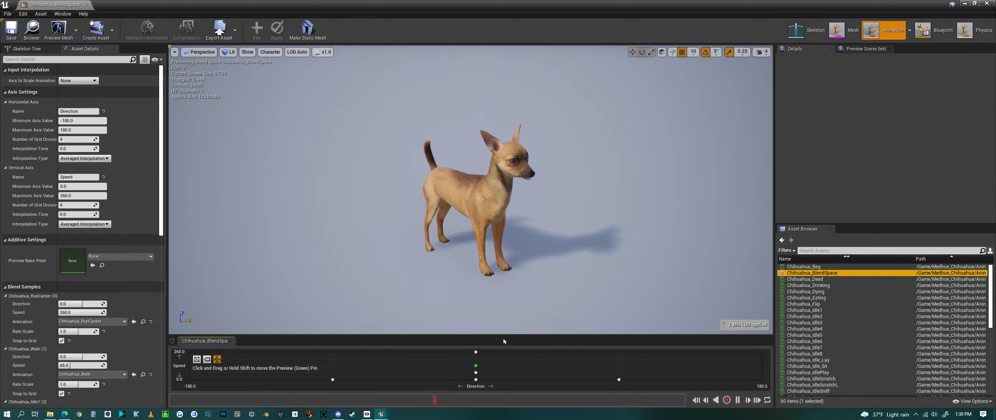
left_click_drag(505, 340, 494, 224)
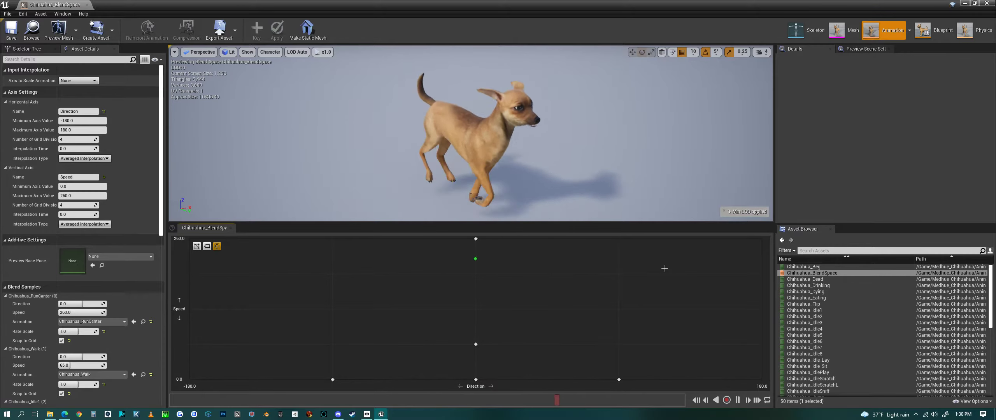
Step: Preview the Beg, Dead, Drinking and Dying animations with a taller preview area
double_click(803, 267)
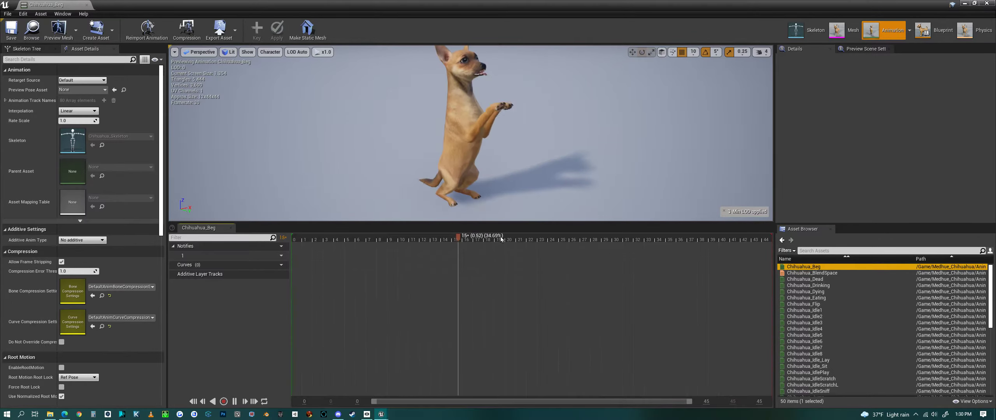
left_click_drag(495, 227, 485, 354)
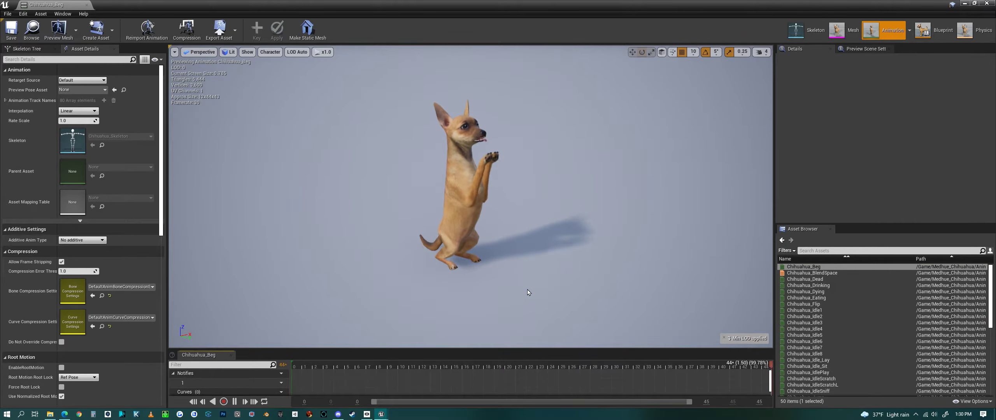
double_click(818, 280)
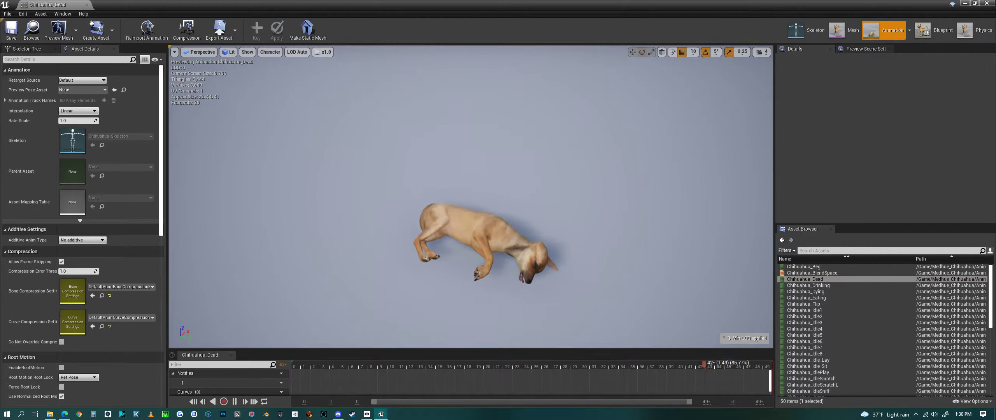
double_click(808, 285)
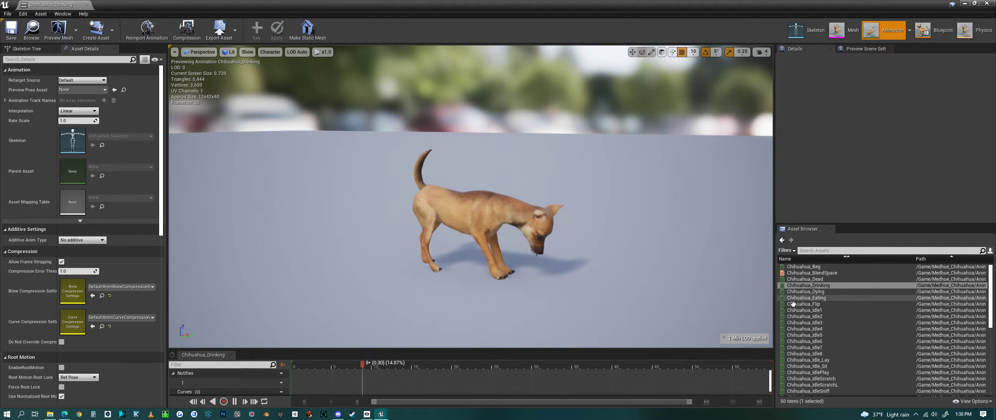
double_click(804, 291)
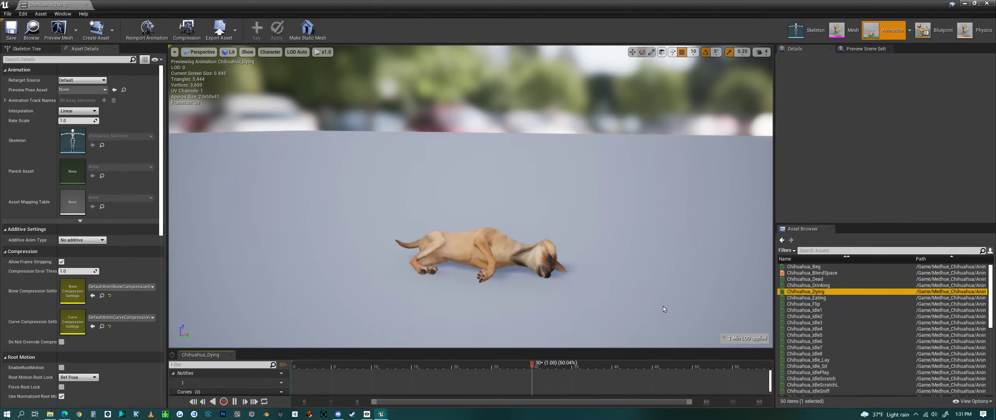
Step: Preview the Eating, Flip, Idle1, Idle2 and Idle5 animations
left_click(808, 298)
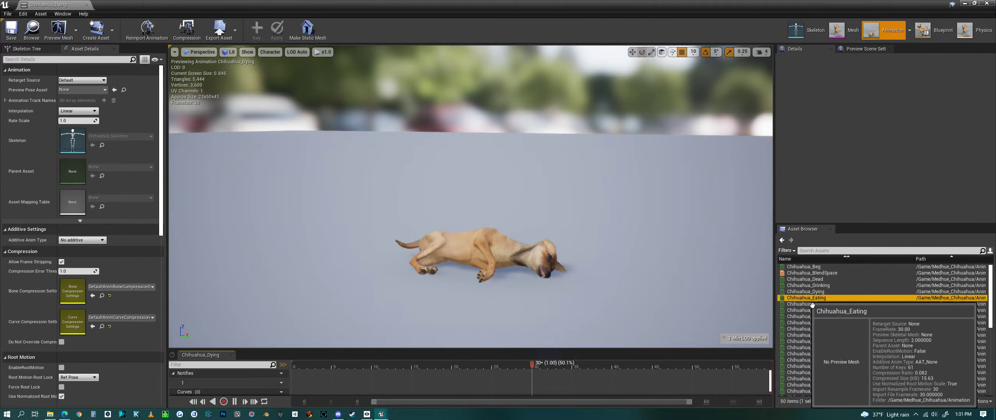
double_click(810, 299)
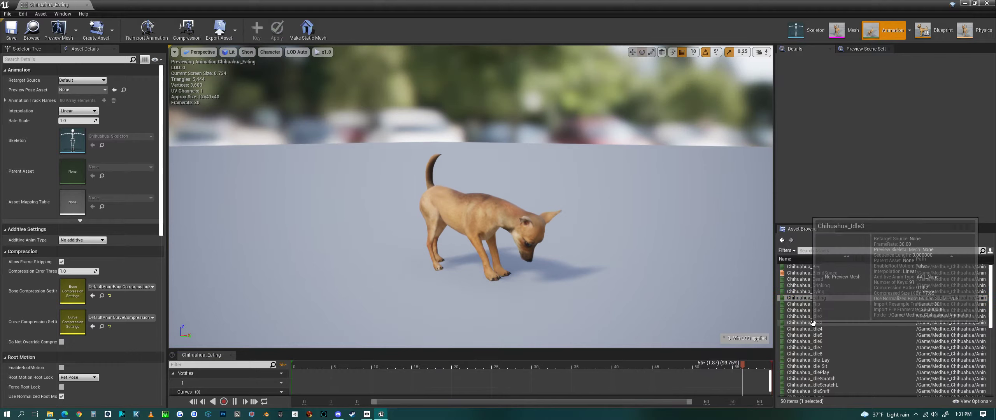
double_click(803, 304)
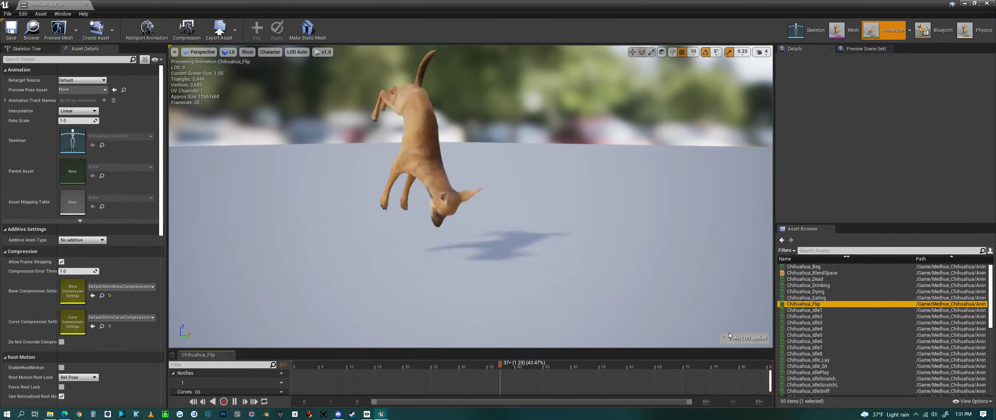
double_click(812, 311)
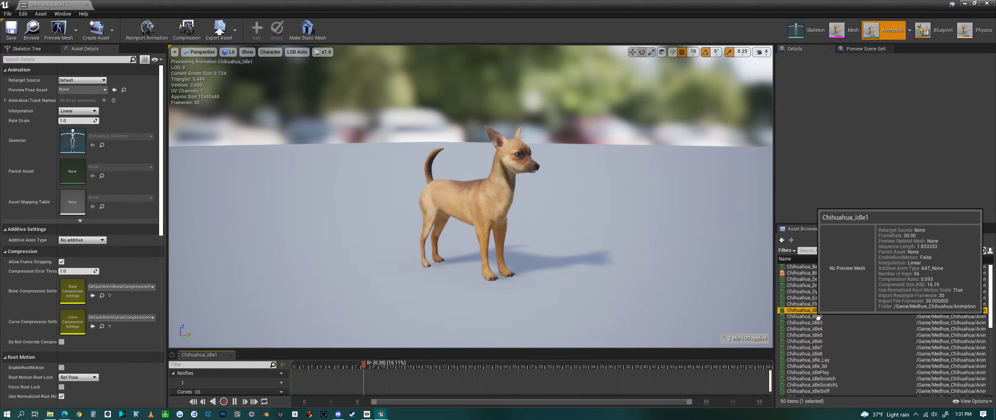
left_click(818, 316)
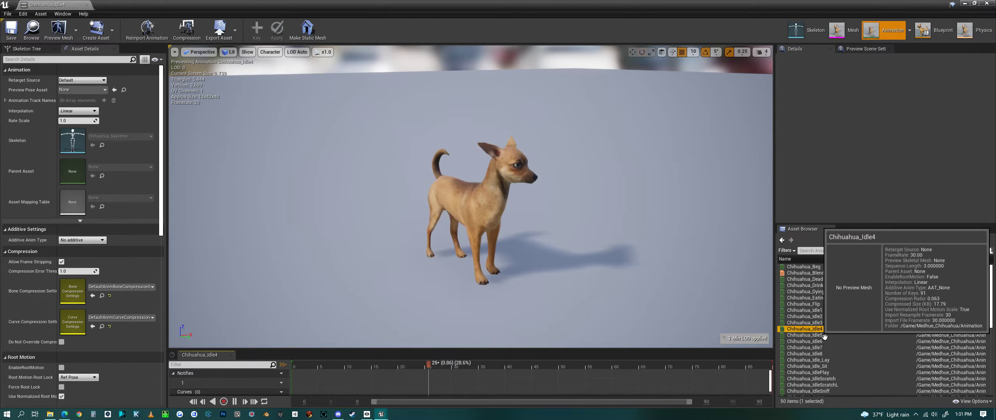
left_click(819, 335)
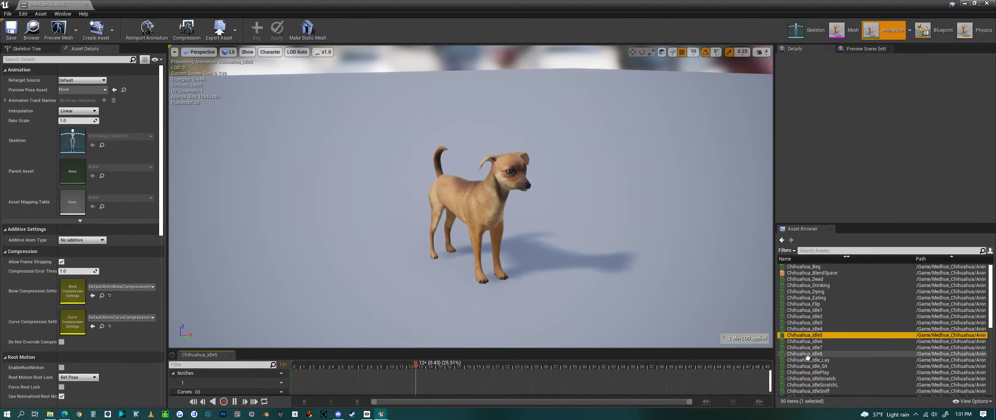
Step: Preview the Idle6, Idle7, Idle8, Idle_Lay, Idle_Sit and IdlePlay animations
left_click(819, 341)
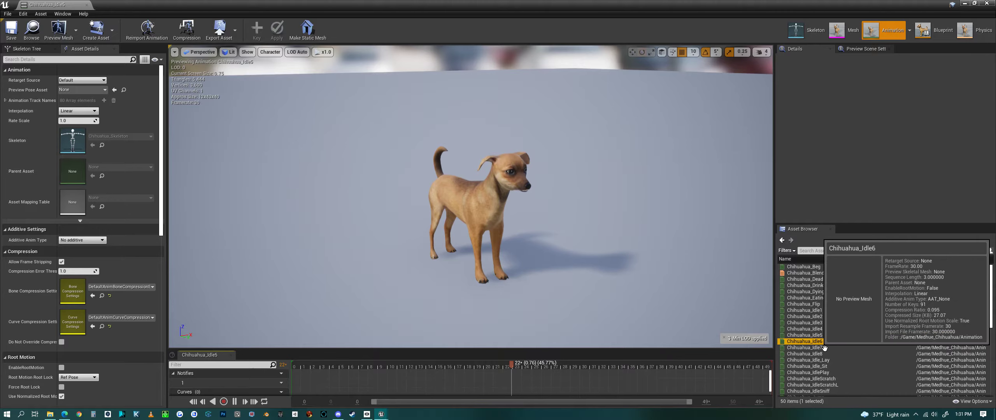
left_click(826, 349)
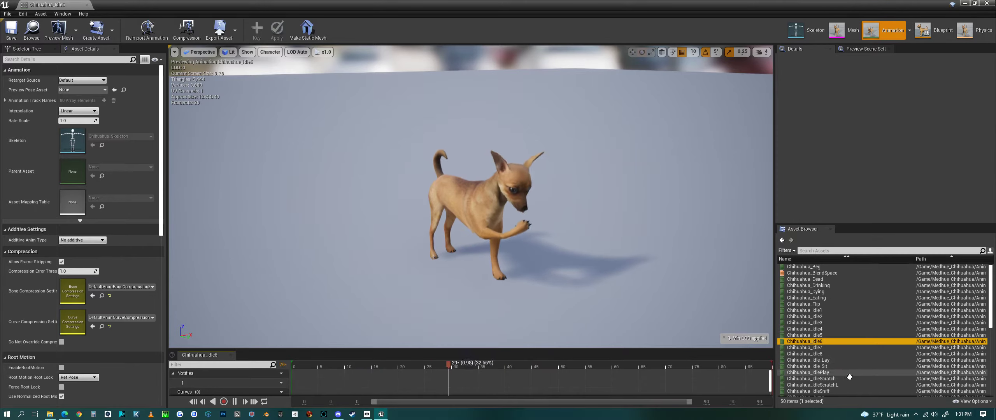
left_click(822, 354)
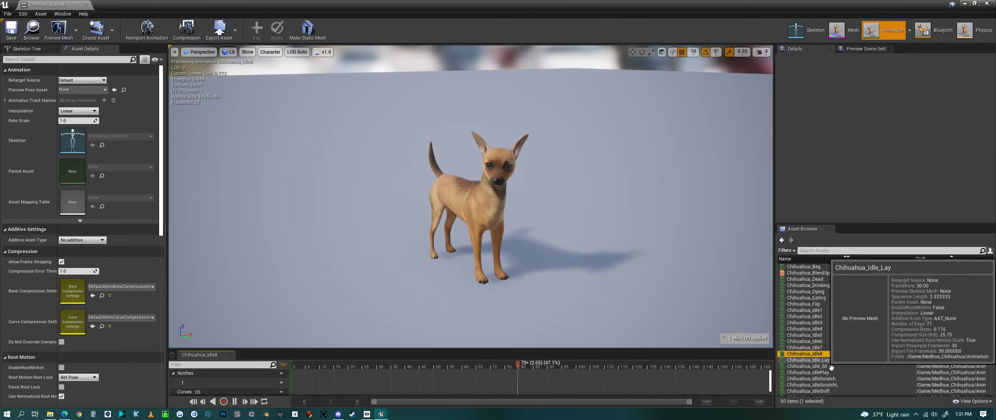
left_click(809, 359)
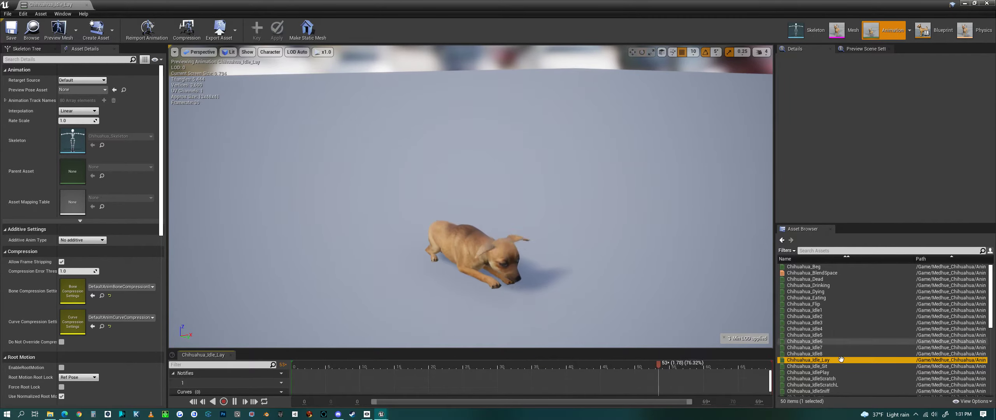
left_click(832, 366)
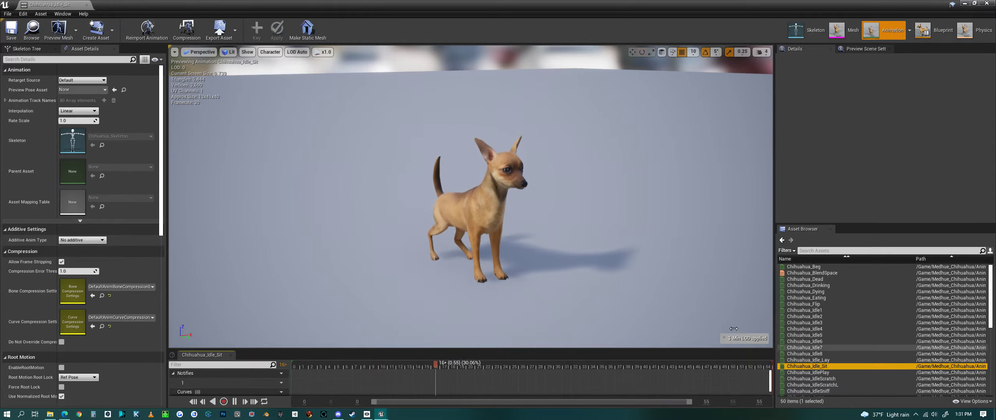
left_click(830, 373)
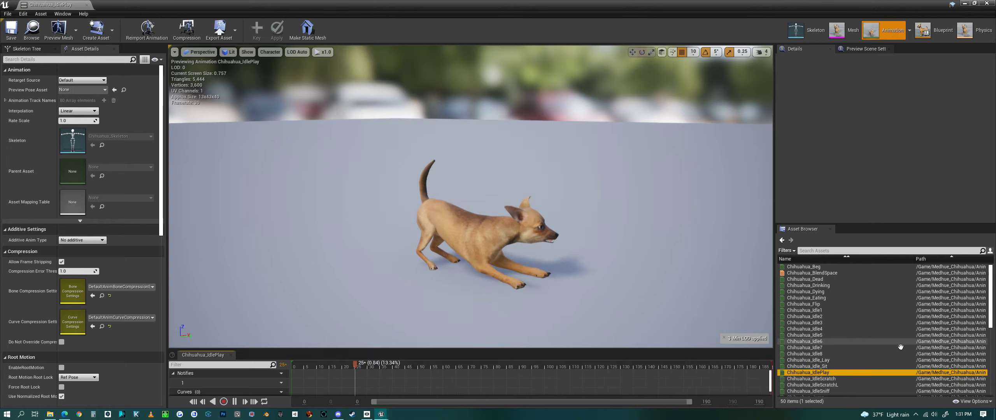
Step: Preview the IdleScratchL, IdleSniff, Jump and Landing animations
scroll(875, 347, "down", 3)
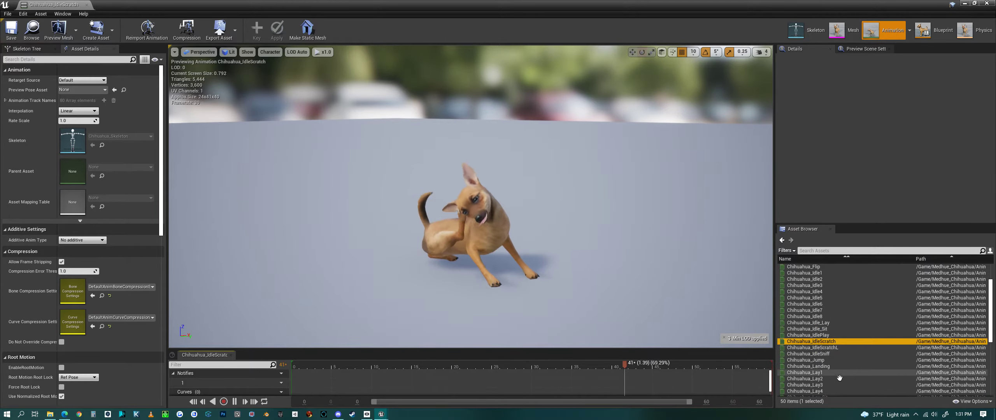
left_click(835, 348)
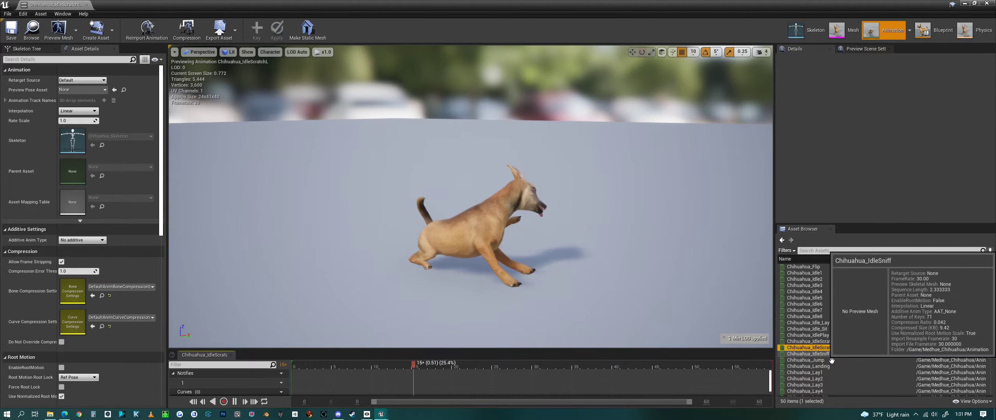
left_click(829, 354)
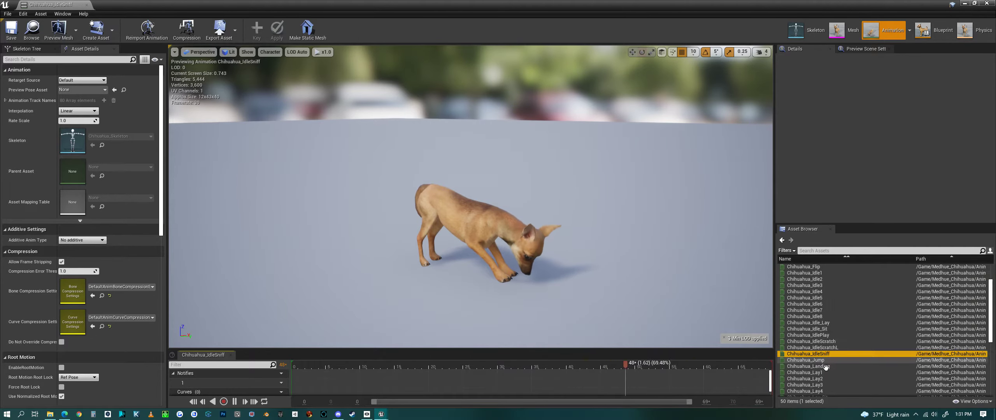
left_click(825, 364)
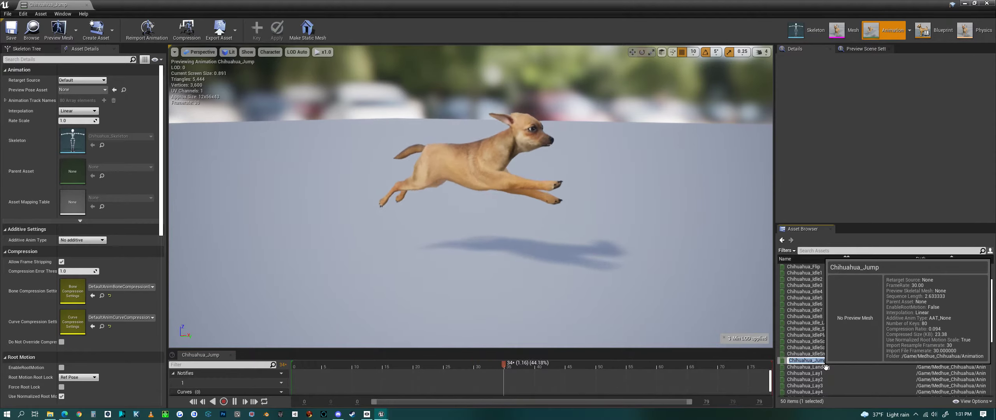
left_click(824, 367)
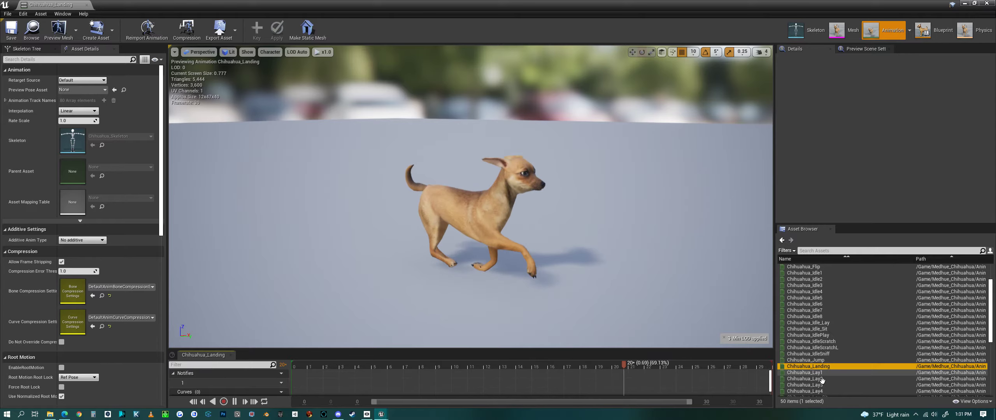
Step: Preview the Lay1, Lay2, Lay3 and Lay4 animations
left_click(814, 373)
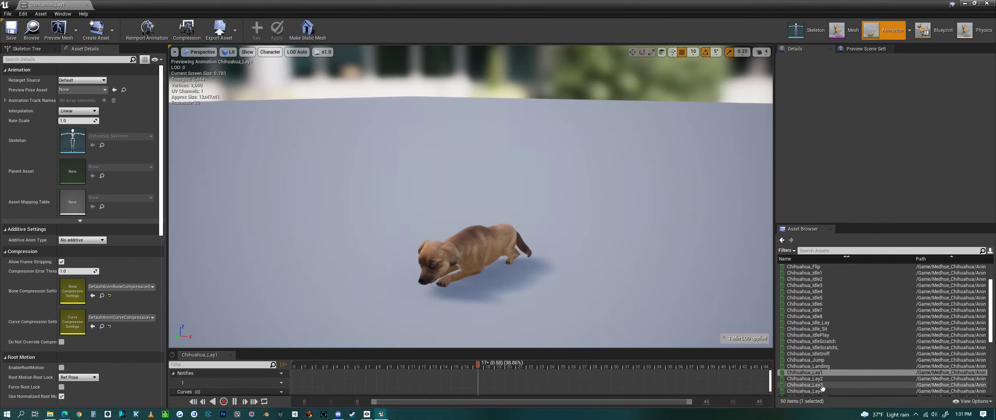
left_click(804, 379)
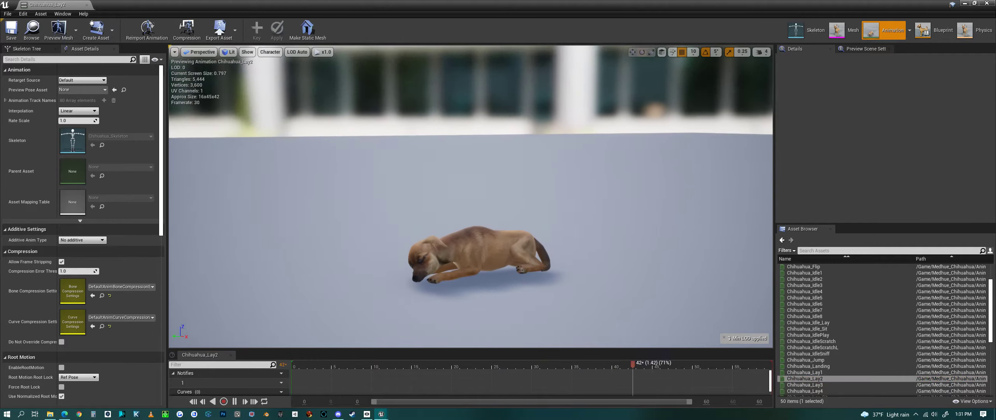
left_click(821, 384)
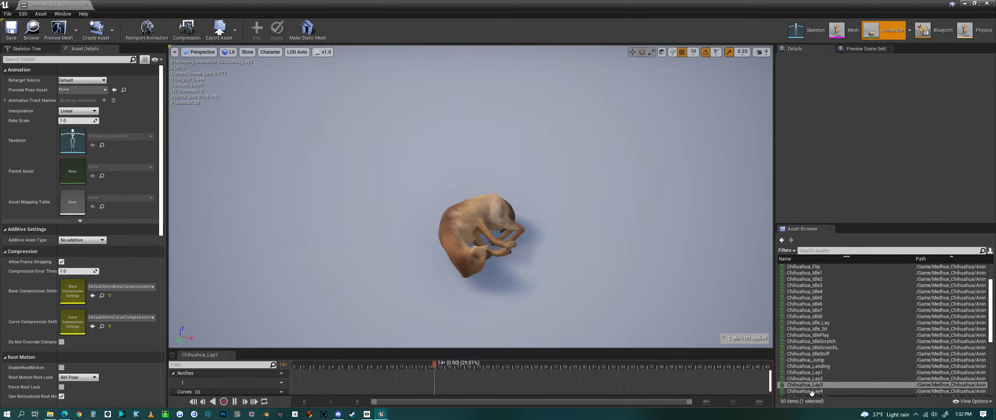
left_click(809, 391)
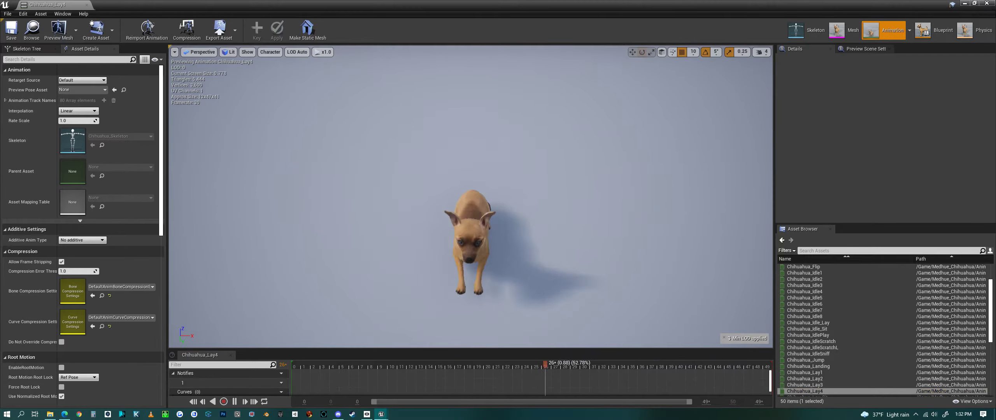
scroll(813, 324, "down", 2)
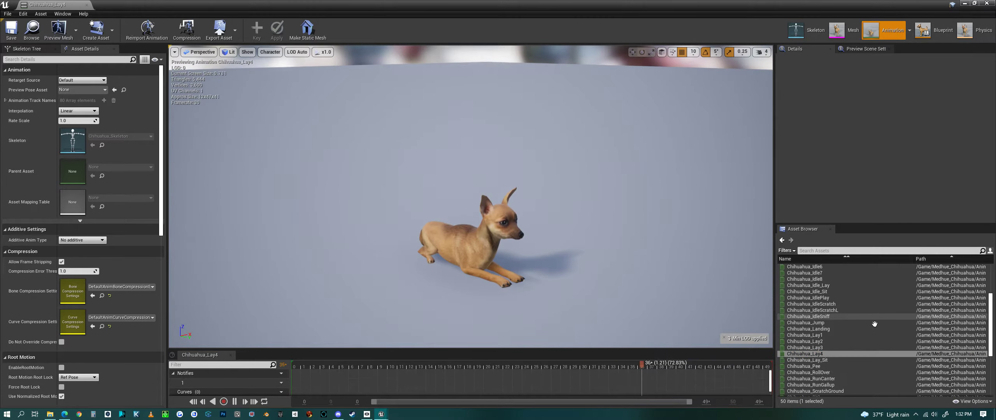
Step: Enlarge the asset list and preview Lay_Sit, Pee, RollOver, RunCanter and RunGallup
left_click_drag(873, 230, 873, 97)
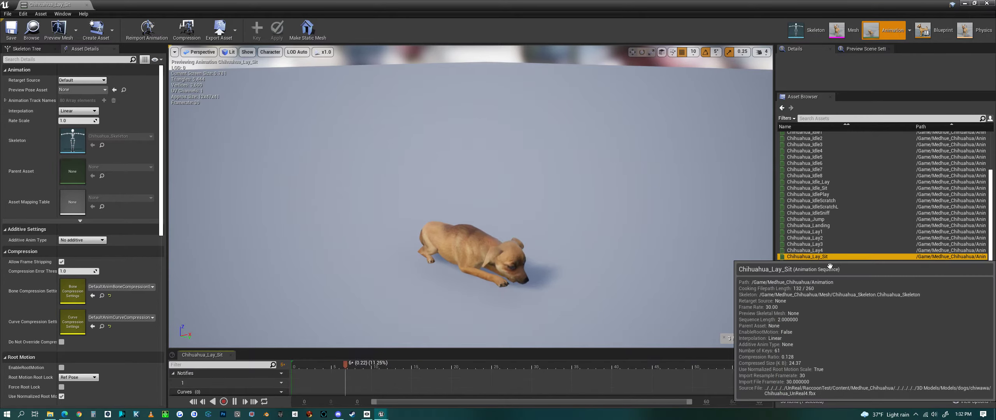
left_click(821, 256)
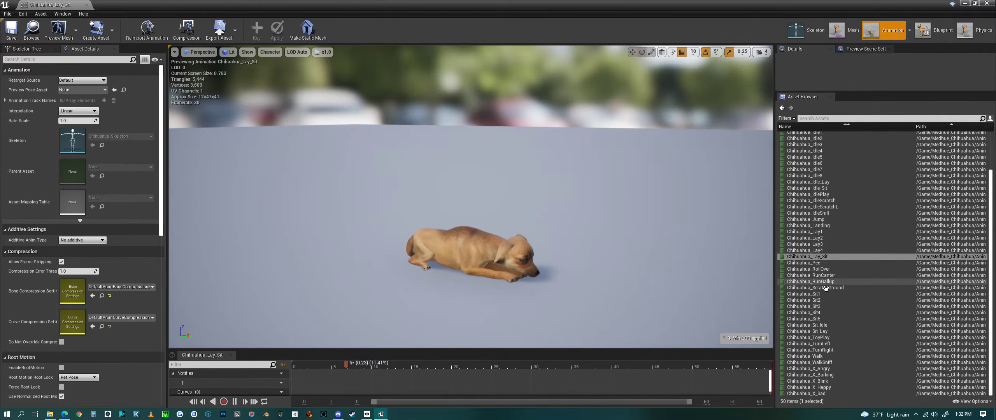
left_click(815, 263)
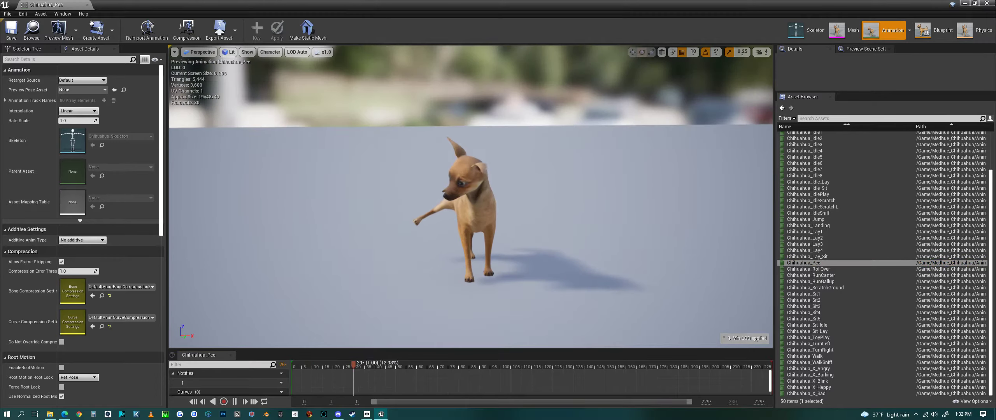
left_click(832, 268)
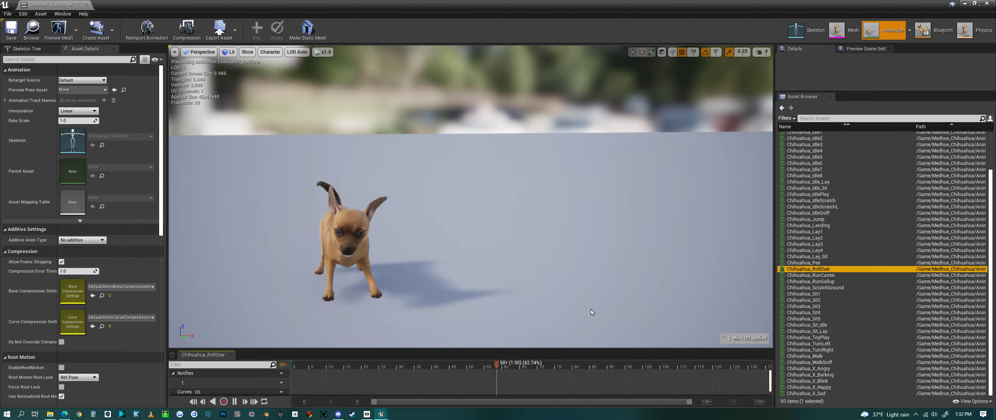
left_click(833, 276)
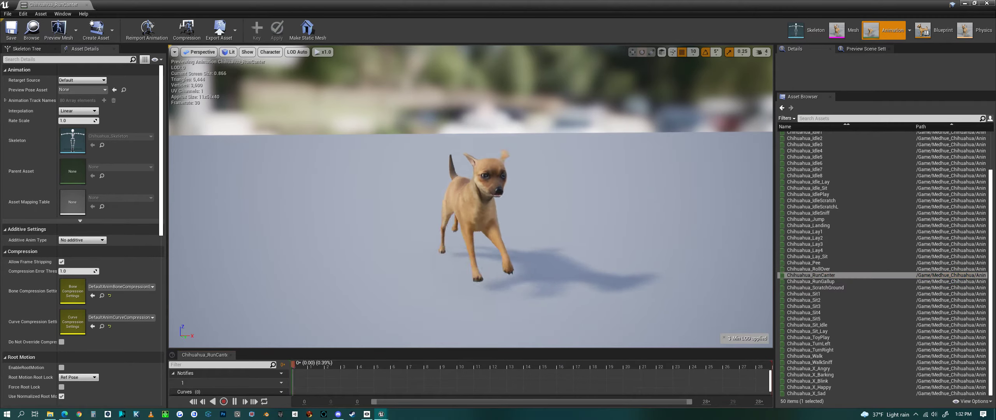
left_click(828, 281)
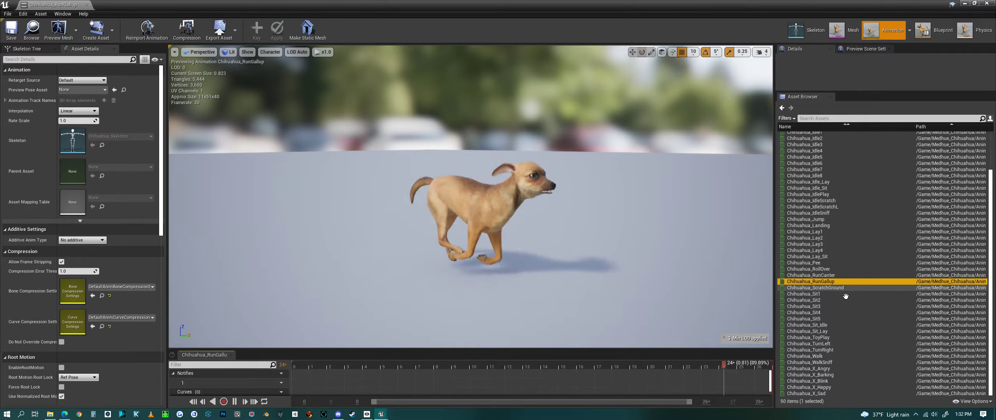
Step: Preview ScratchGround, Sit1, Sit2, Sit4, Sit5, Sit_Idle and Sit_Lay animations
left_click(845, 290)
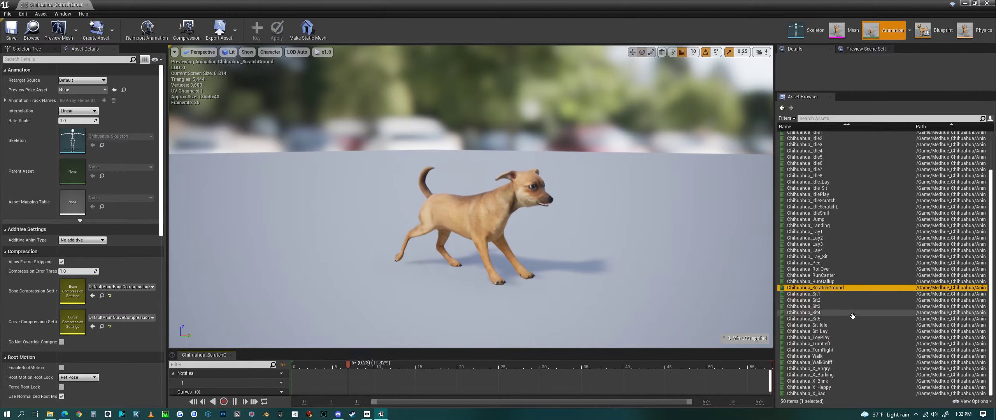
left_click(821, 296)
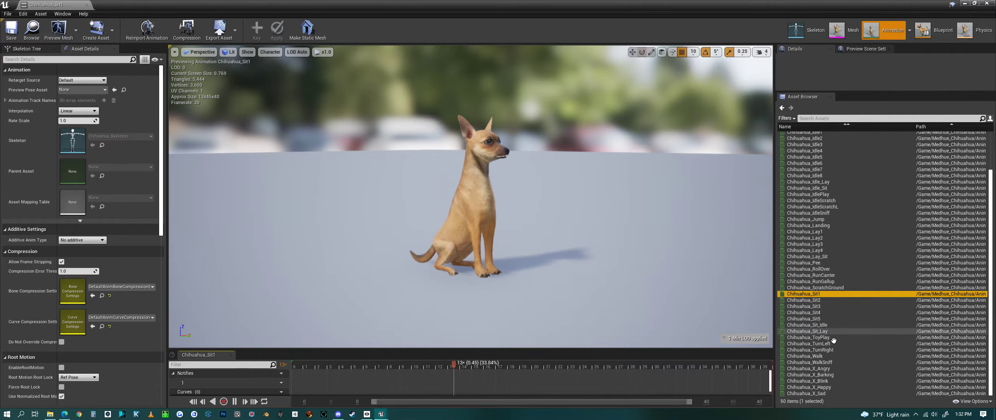
left_click(809, 300)
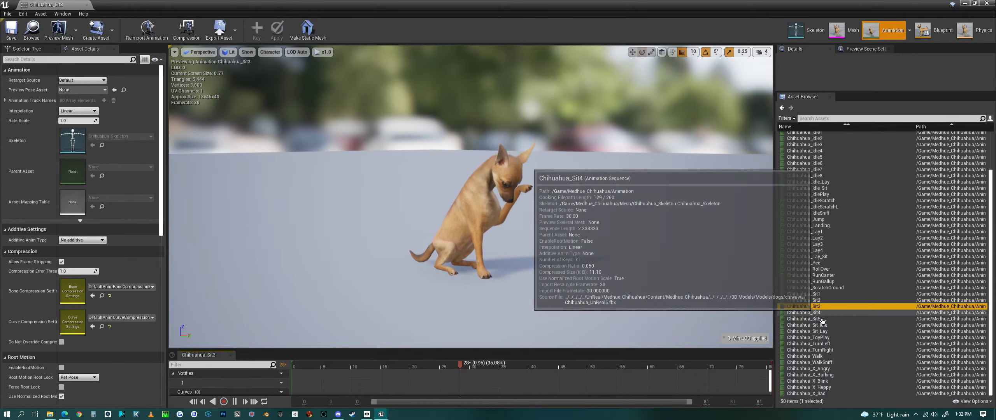
left_click(819, 315)
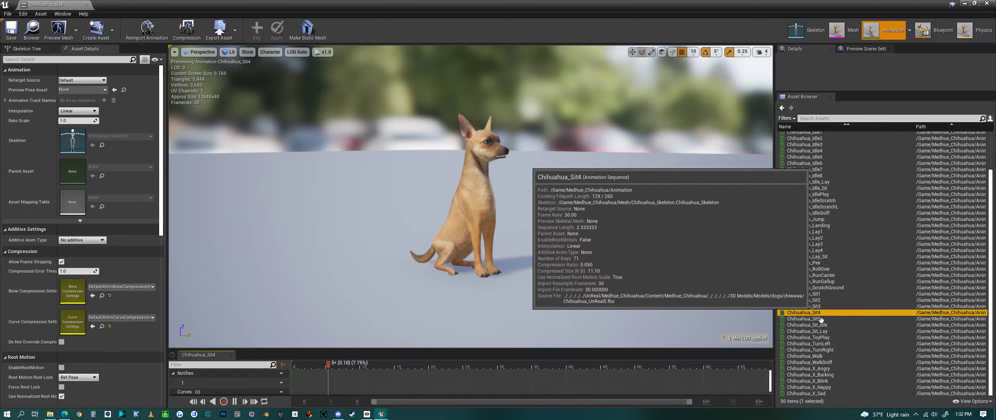
left_click(821, 319)
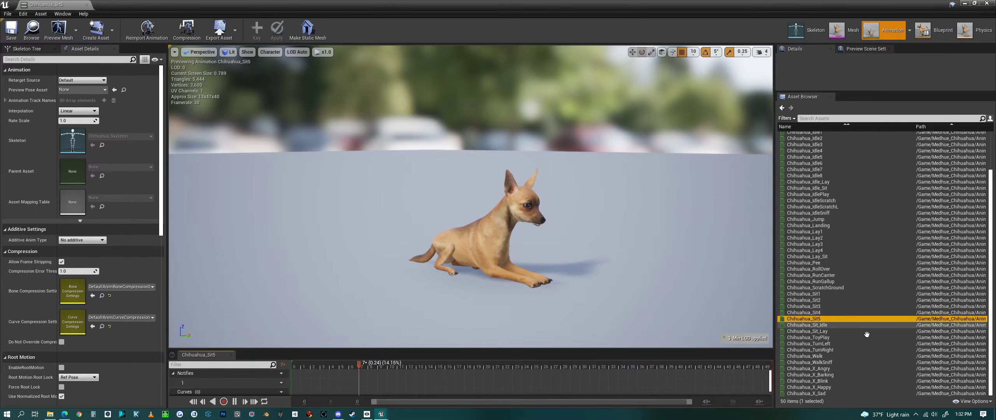
left_click(832, 325)
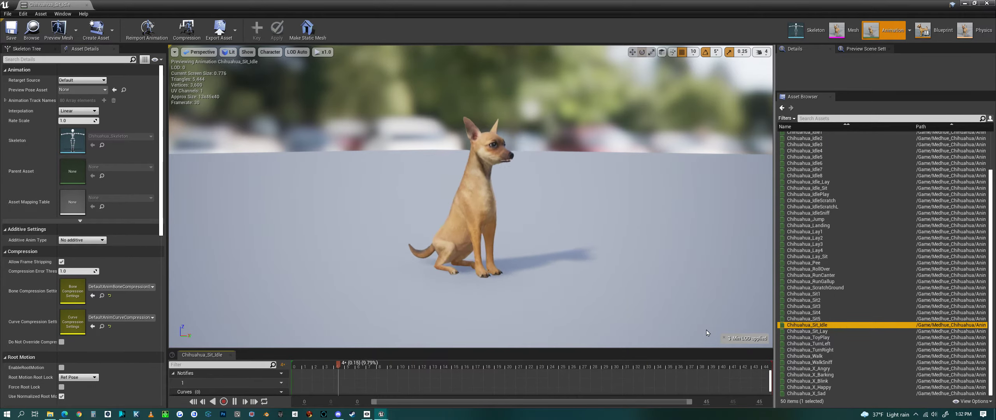
left_click(817, 331)
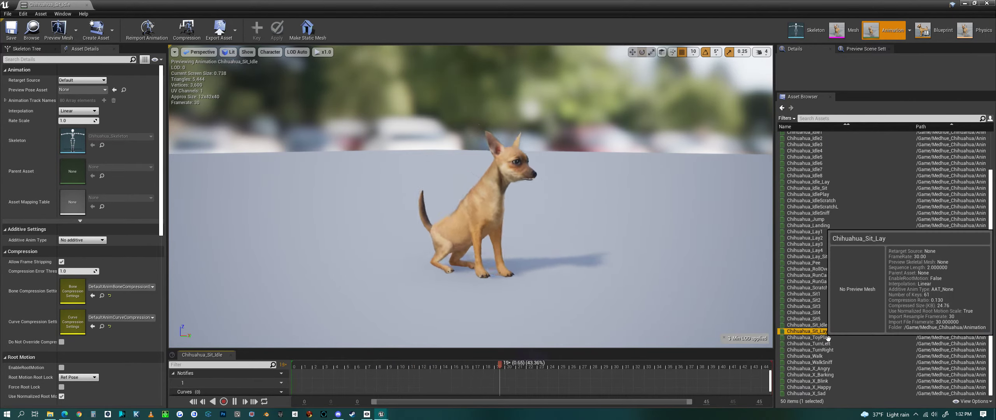
Step: Preview ToyPlay, TurnLeft, TurnRight, Walk (viewed side-on) and WalkSniff animations
left_click(824, 337)
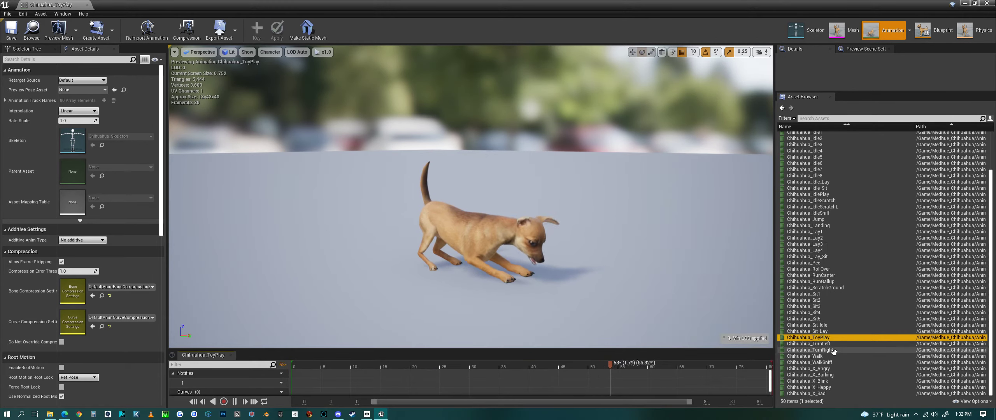
left_click(830, 345)
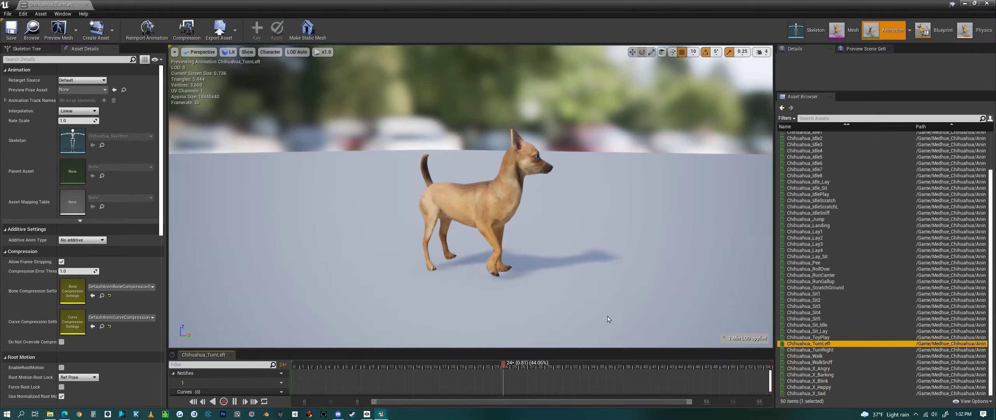
left_click(824, 350)
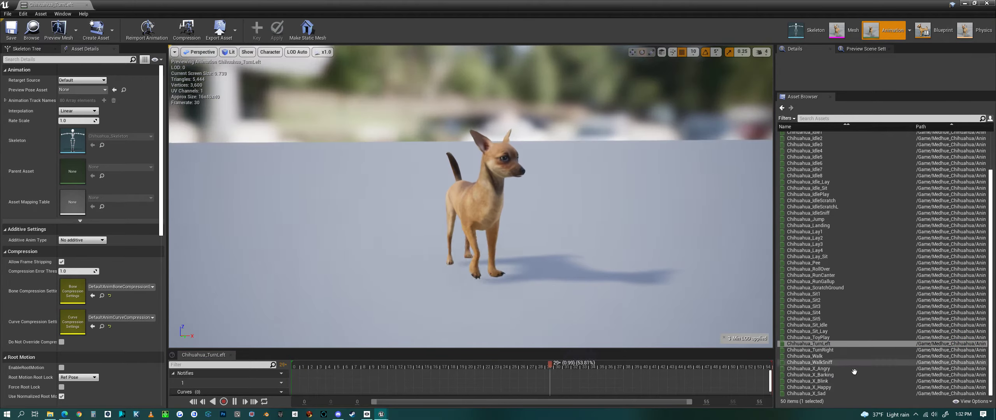
left_click(821, 357)
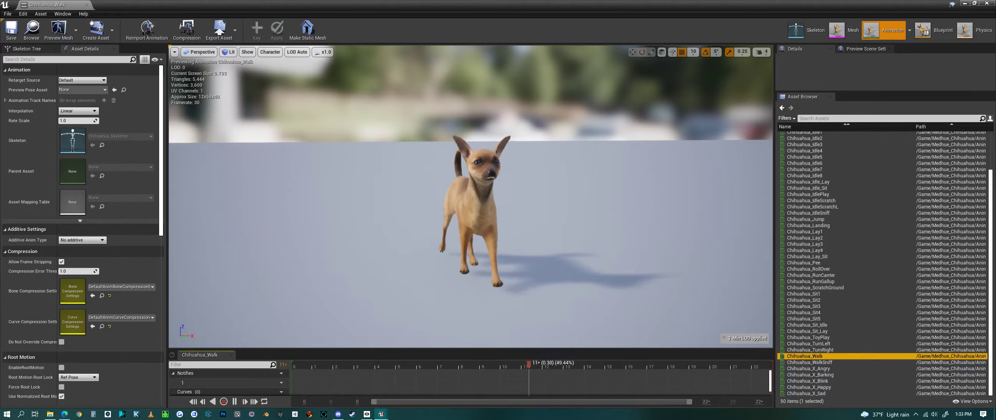
mouse_move(762, 342)
left_mouse_down()
mouse_move(693, 342)
mouse_move(762, 356)
left_mouse_up()
left_click(809, 362)
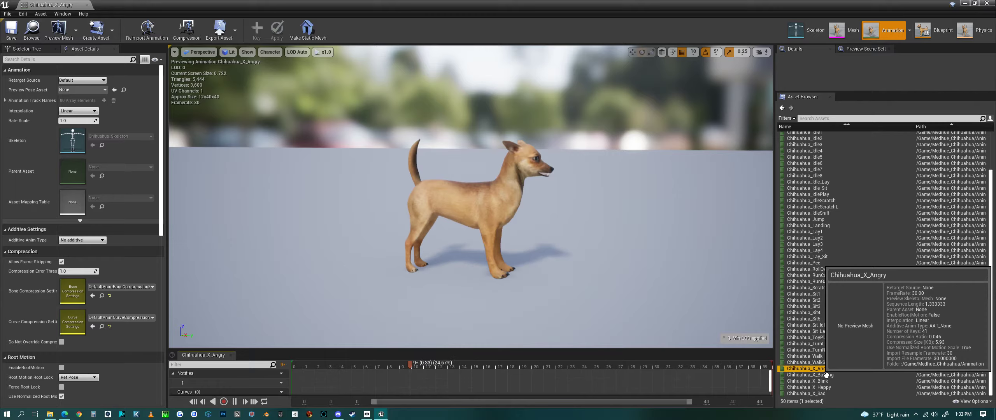
Step: Preview the X_Angry, X_Barking, X_Blink, X_Happy and X_Sad expressions, then Beg and Idle1
double_click(825, 372)
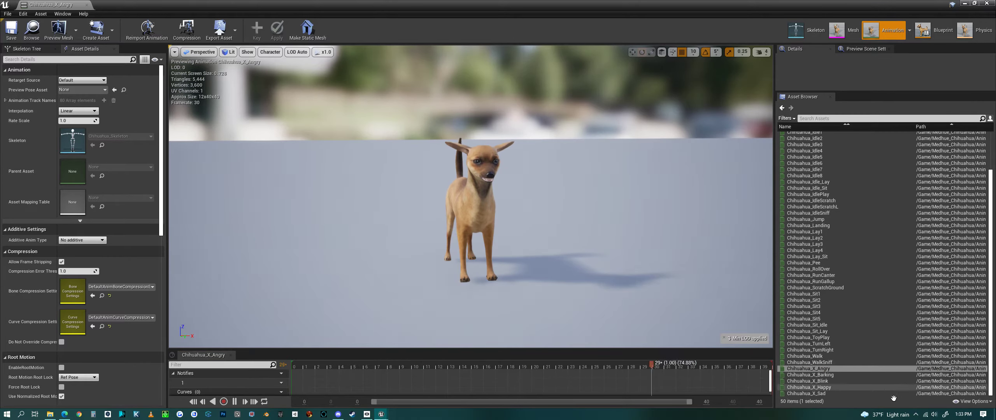
left_click(832, 375)
left_click(836, 382)
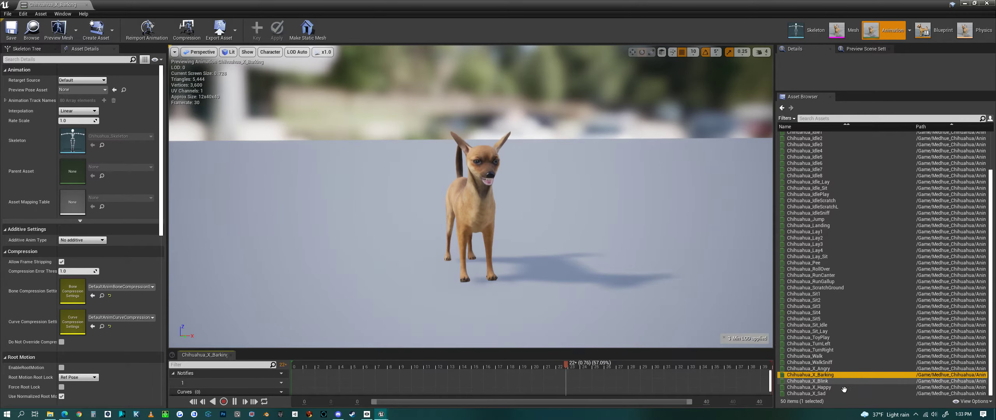
left_click(834, 388)
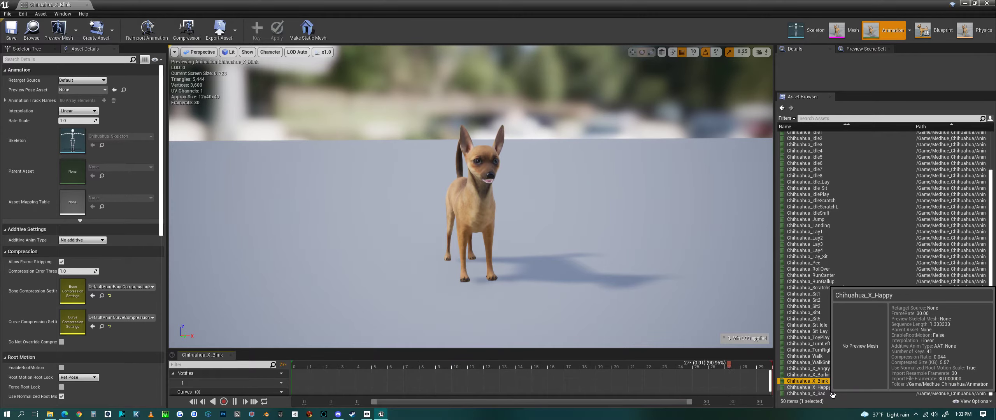
left_click(832, 393)
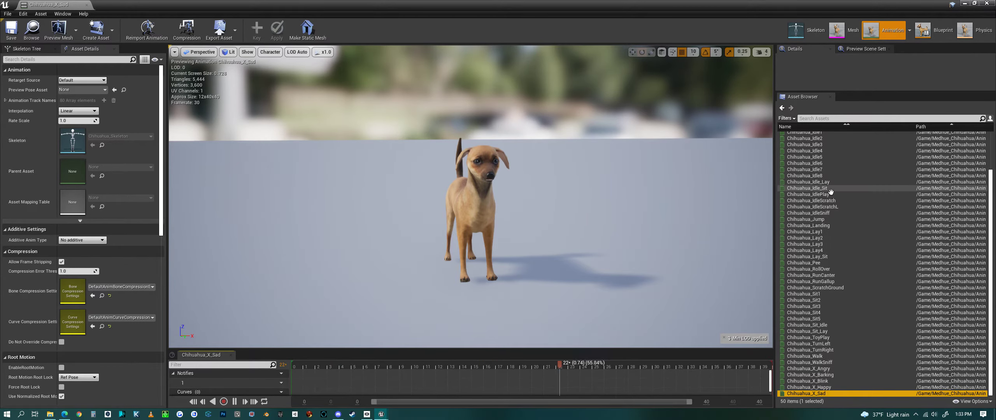
scroll(827, 155, "up", 3)
left_click(824, 135)
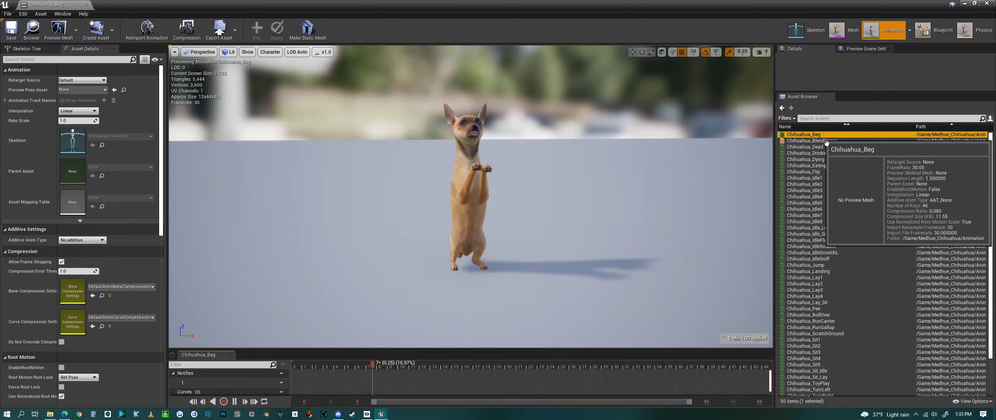
left_click(805, 178)
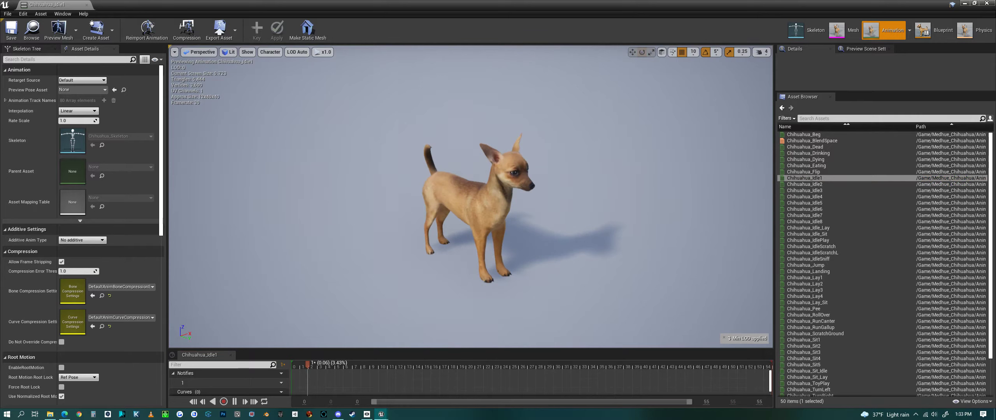
Step: Close the animation editor and load Chihuahua_AI_Map from the Maps folder, framing its floor
left_click(986, 3)
left_click(302, 319)
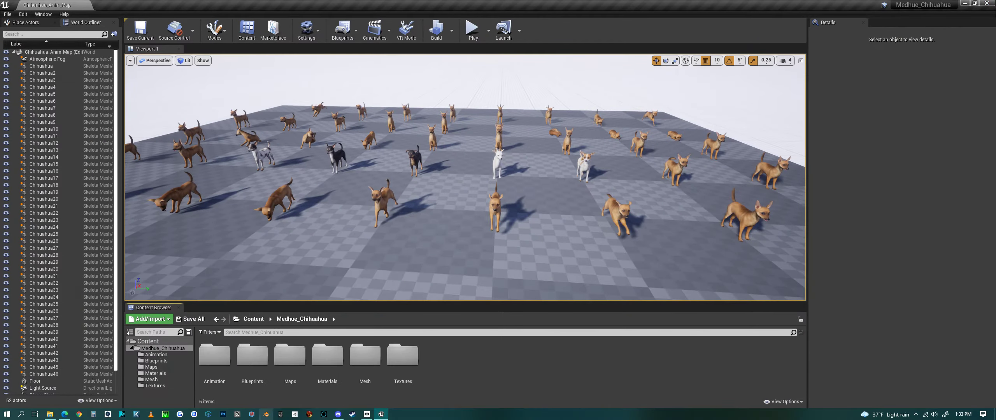
double_click(253, 359)
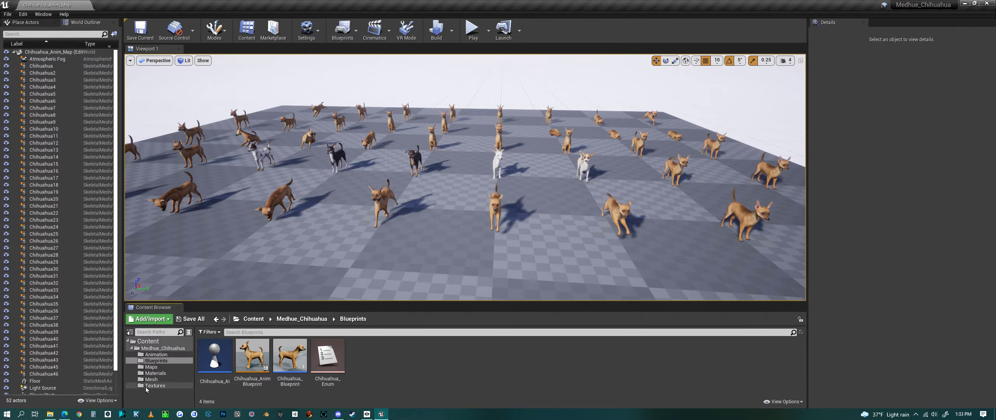
left_click(151, 367)
left_click(222, 363)
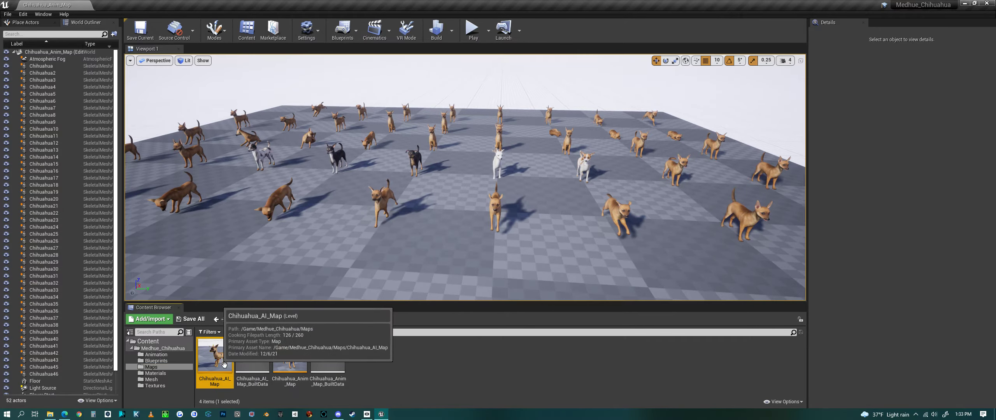
double_click(224, 363)
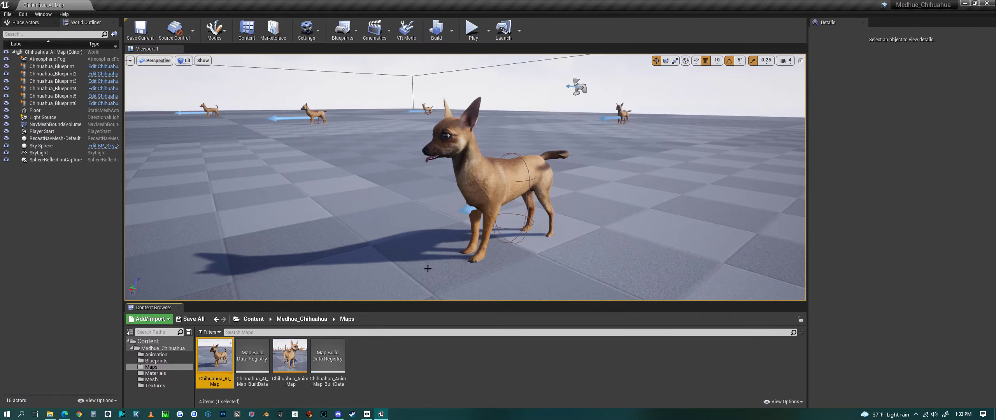
scroll(427, 269, "down", 8)
right_click_drag(527, 222, 401, 96)
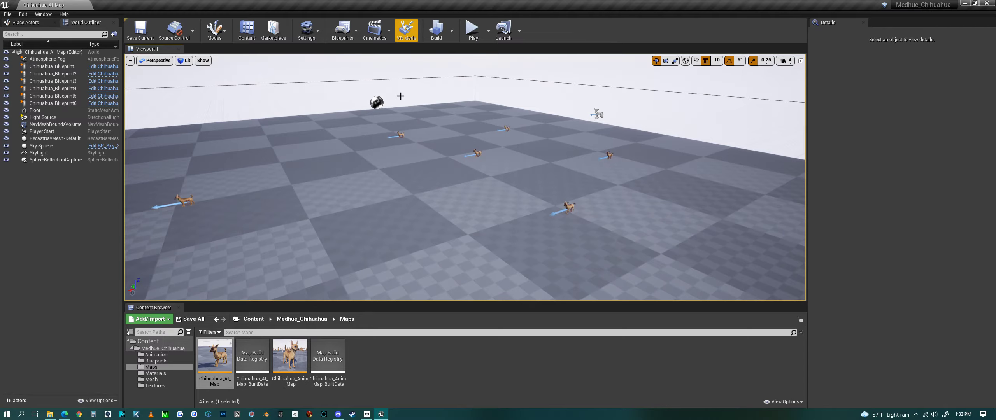
Step: Play Chihuahua_AI_Map in the editor to watch the AI dogs roam
left_click(471, 30)
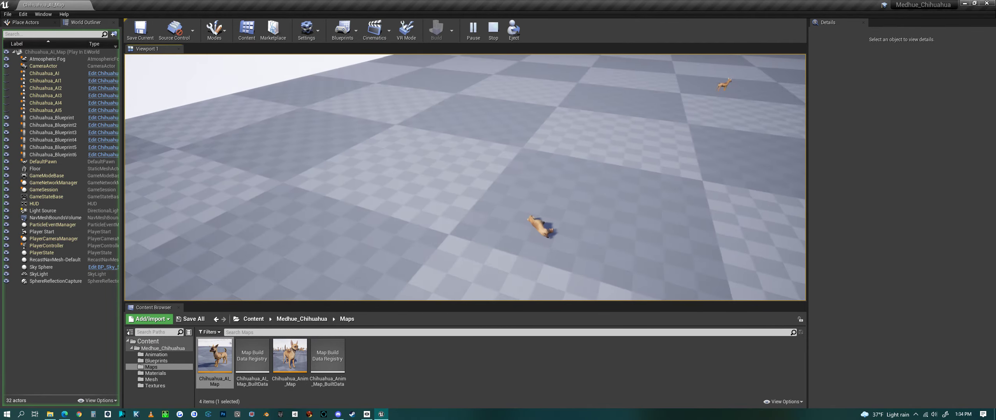
Step: Stop play, open Chihuahua_AnimBlueprint, and inspect the WalkSniff state in its Locomotion graph
key("Escape")
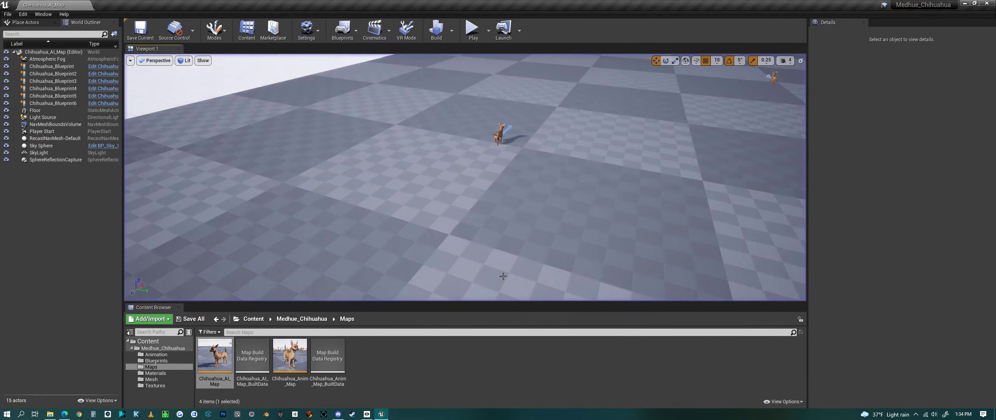
left_click(155, 361)
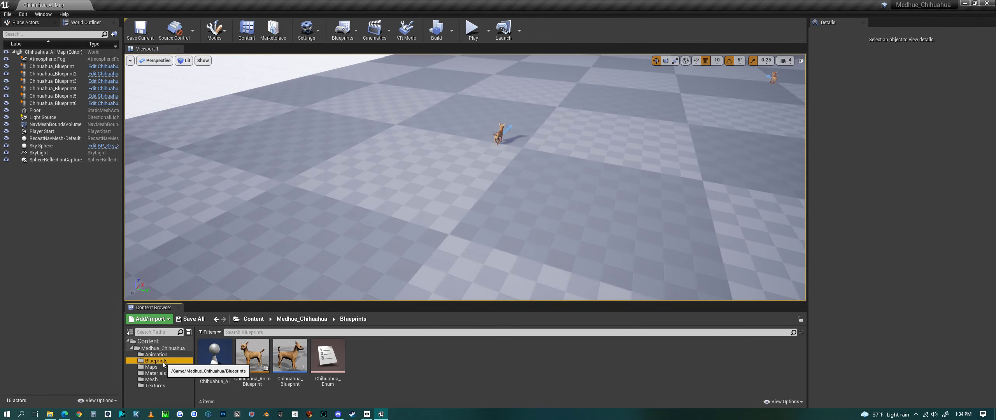
double_click(259, 361)
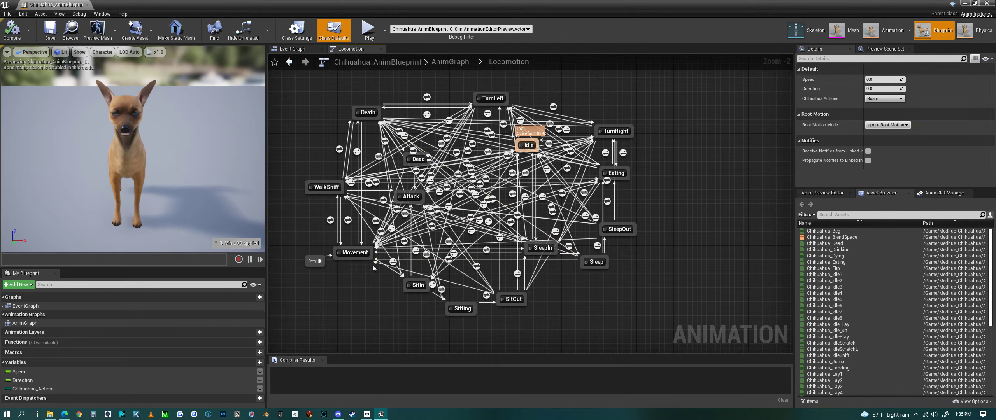
right_click_drag(589, 317, 636, 330)
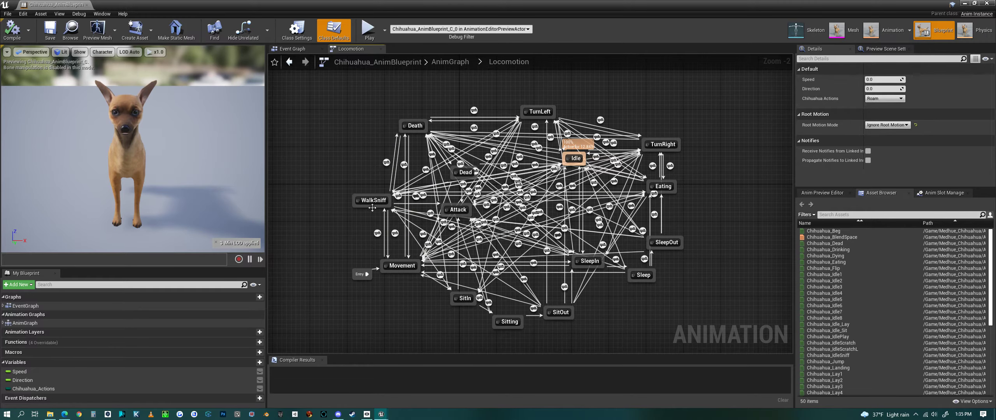
left_click_drag(368, 204, 359, 204)
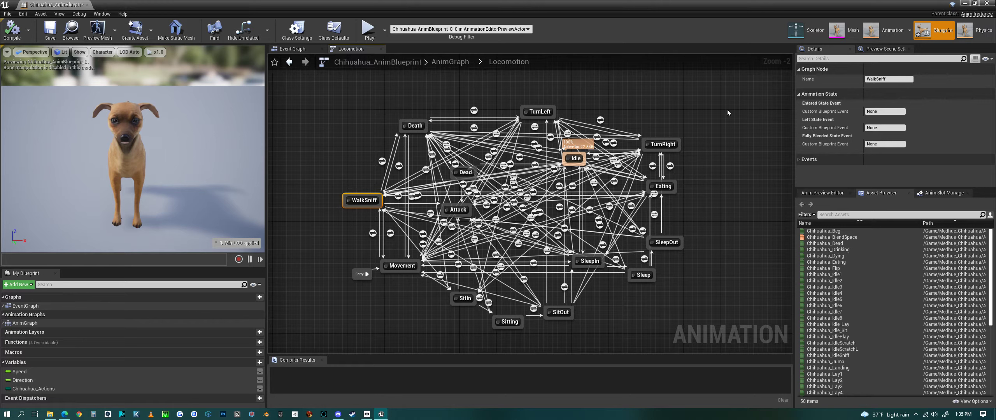
Step: Open Chihuahua_Blueprint's Event Graph, survey its logic groups, and toggle Death Off? on then off
left_click(988, 5)
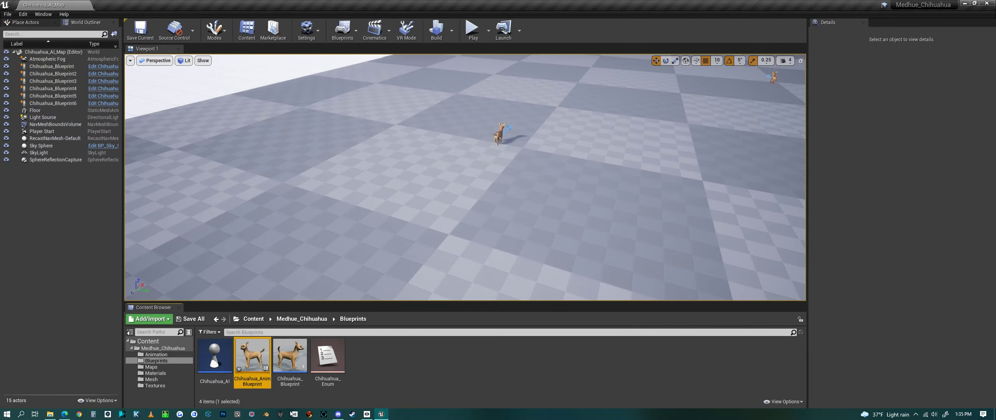
double_click(290, 357)
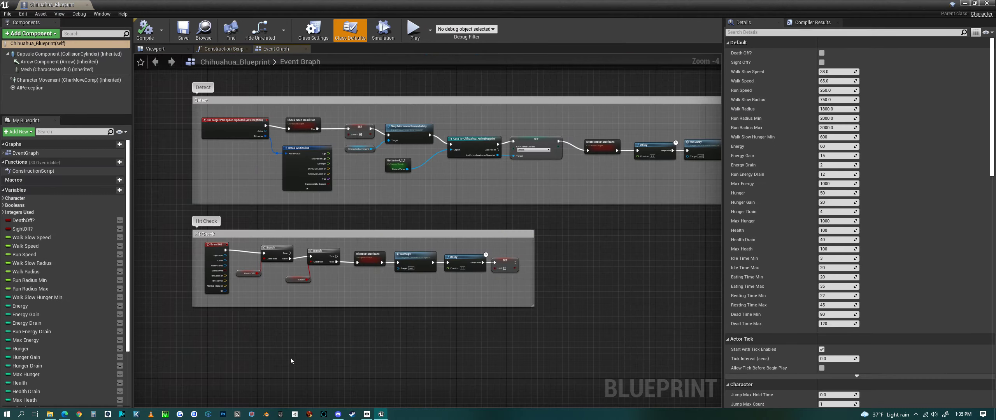
scroll(186, 326, "down", 7)
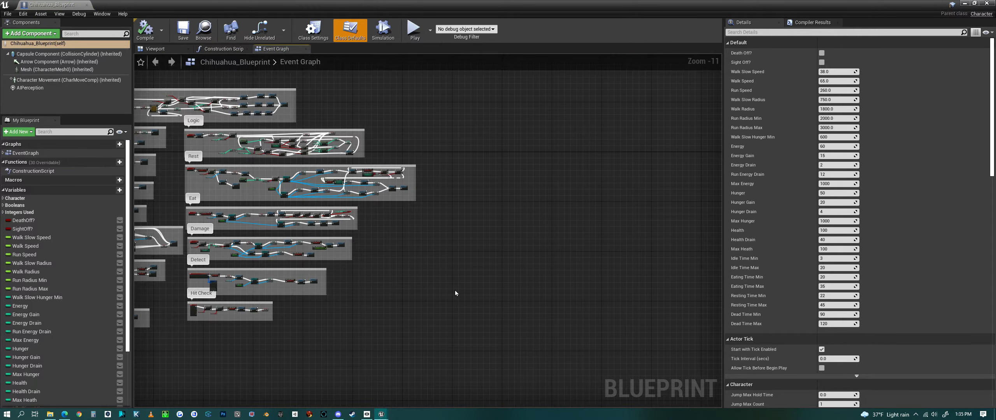
right_click_drag(328, 299, 500, 333)
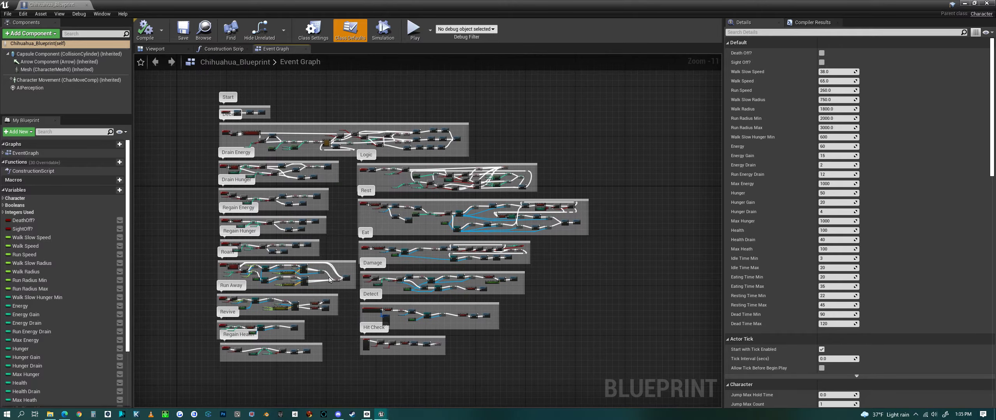
scroll(337, 237, "up", 1)
scroll(340, 225, "down", 1)
scroll(355, 221, "up", 1)
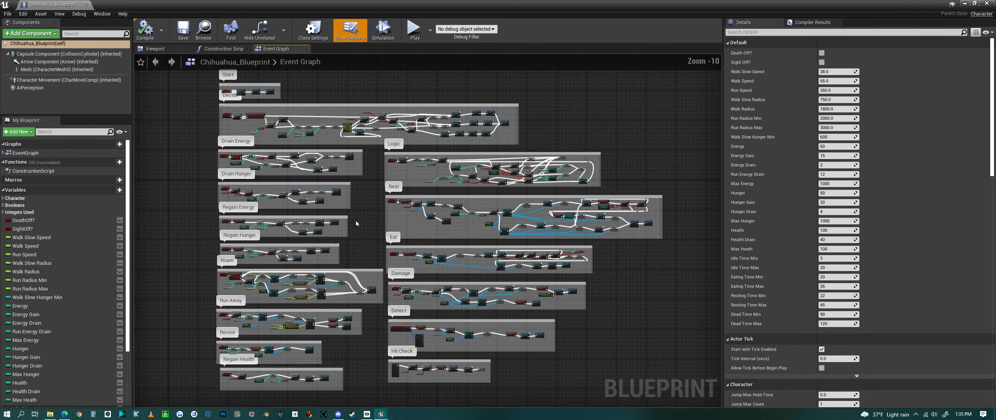
right_click_drag(364, 231, 365, 235)
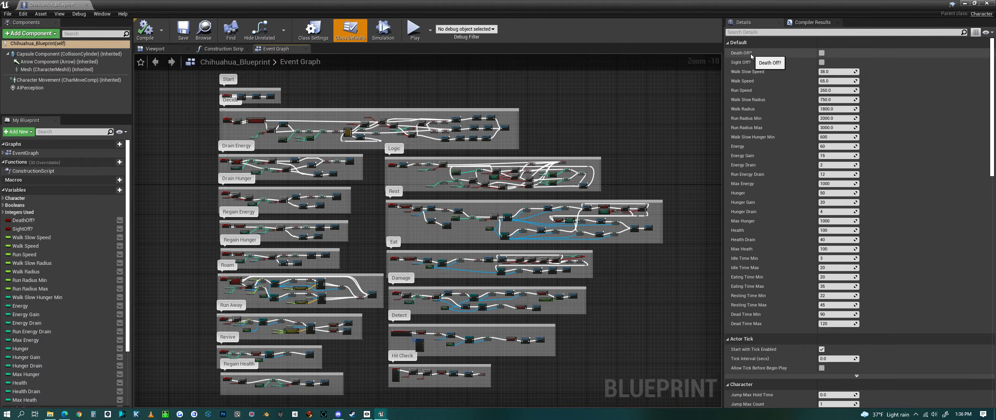
left_click(822, 53)
left_click(823, 54)
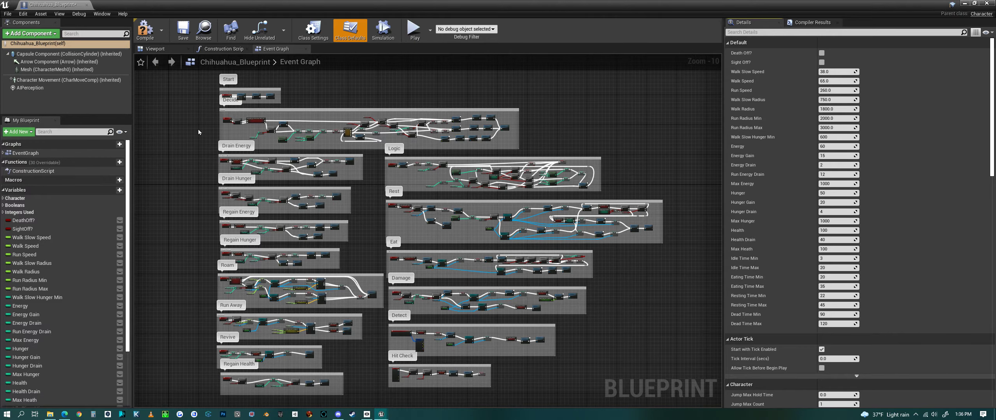
left_click(148, 41)
scroll(195, 113, "up", 1)
left_click_drag(200, 108, 571, 150)
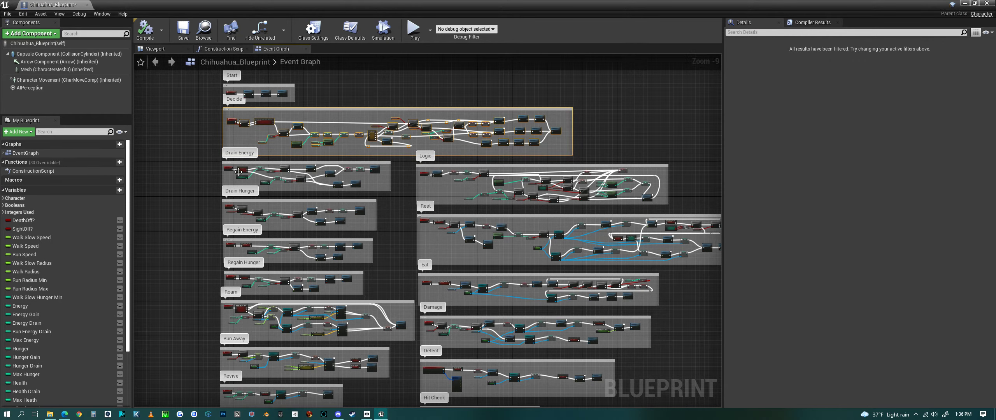
left_click_drag(206, 161, 392, 193)
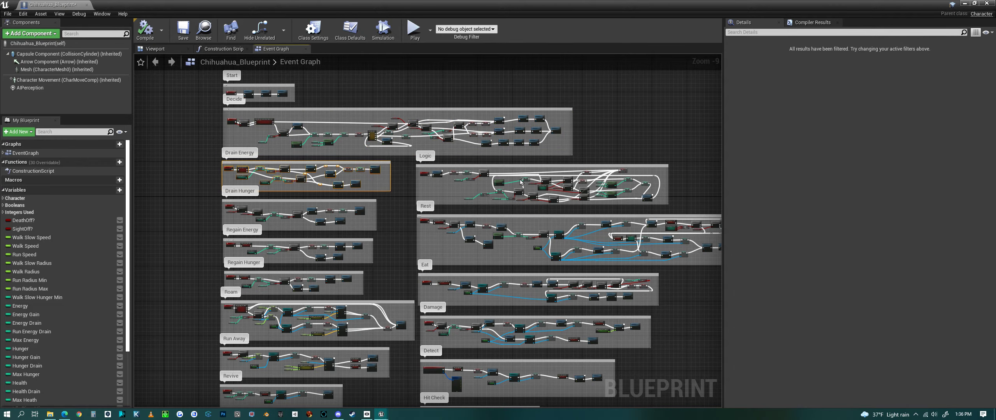
left_click_drag(412, 171, 674, 207)
scroll(407, 152, "down", 1)
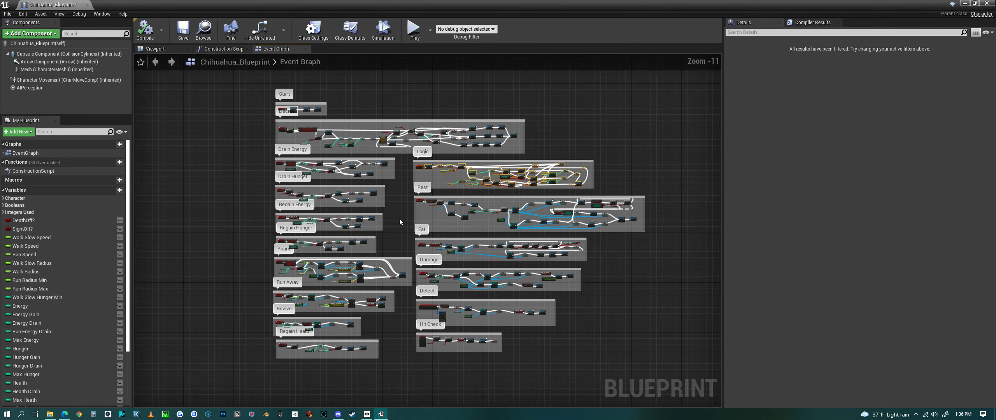
scroll(399, 219, "up", 1)
scroll(397, 174, "down", 1)
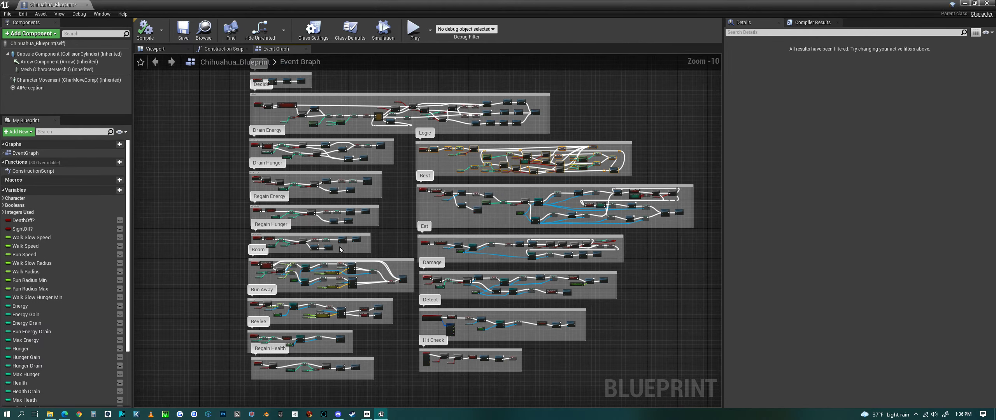
scroll(323, 243, "up", 1)
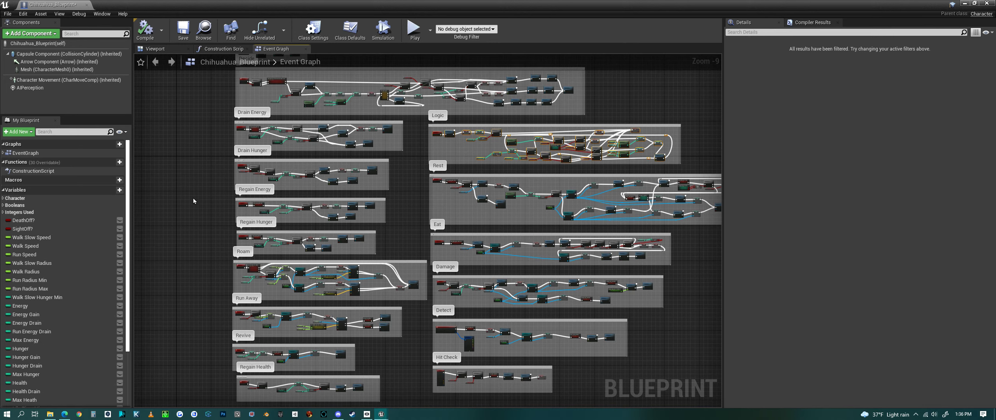
left_click_drag(194, 158, 403, 221)
left_click_drag(205, 207, 395, 257)
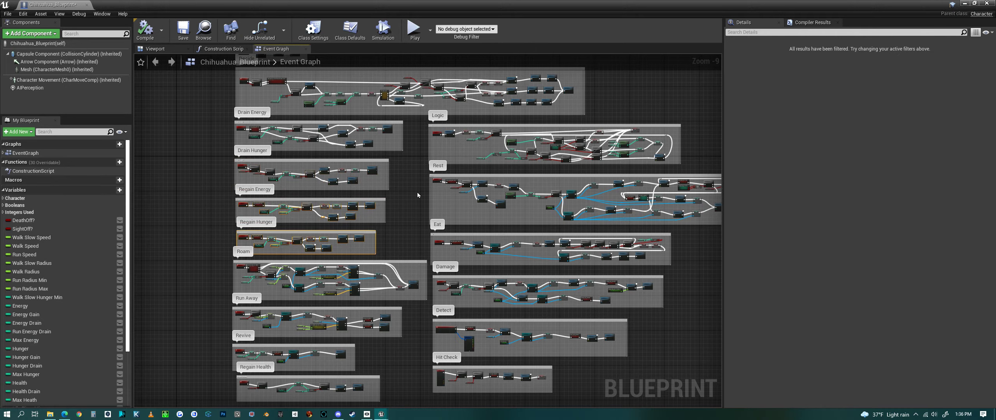
left_click(432, 181)
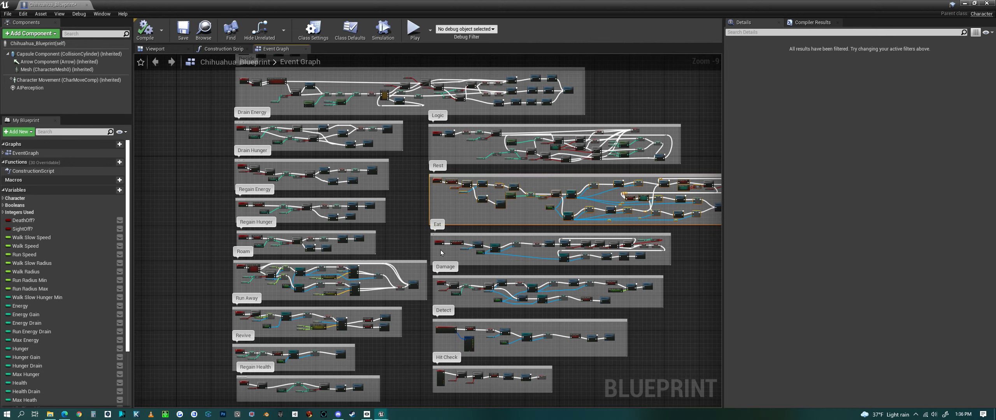
left_click_drag(425, 238, 658, 269)
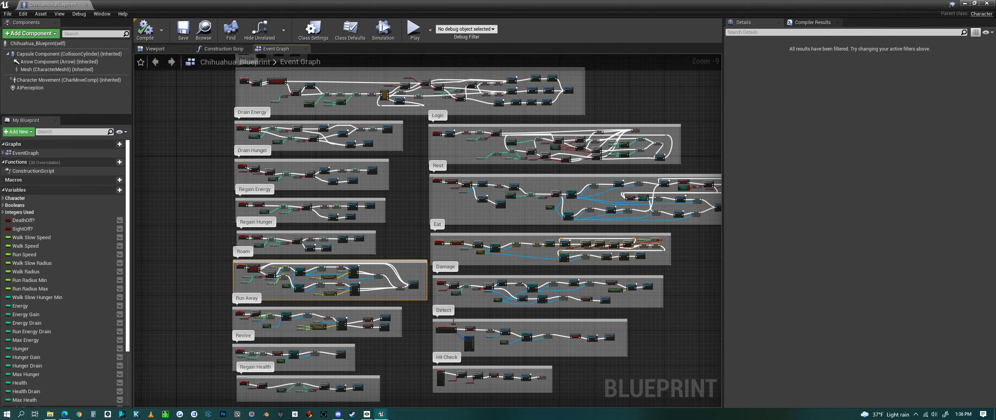
left_click_drag(433, 285, 601, 302)
left_click_drag(428, 328, 632, 352)
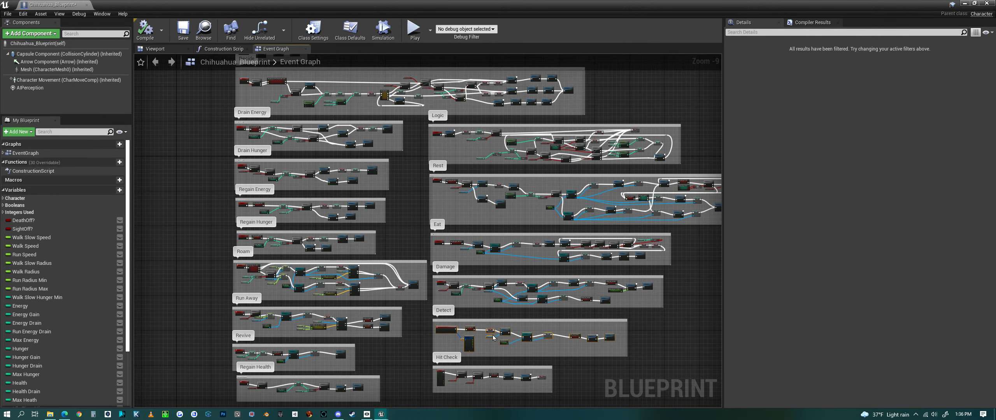
scroll(411, 351, "down", 2)
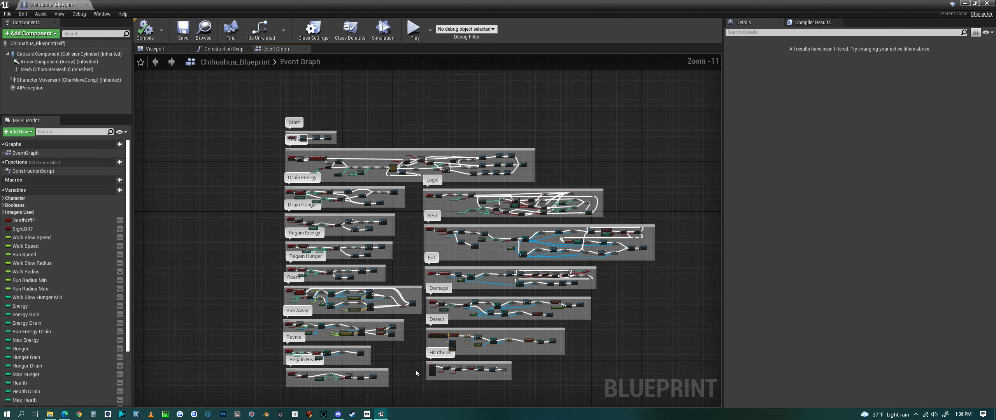
scroll(415, 370, "up", 2)
left_click_drag(419, 361, 556, 389)
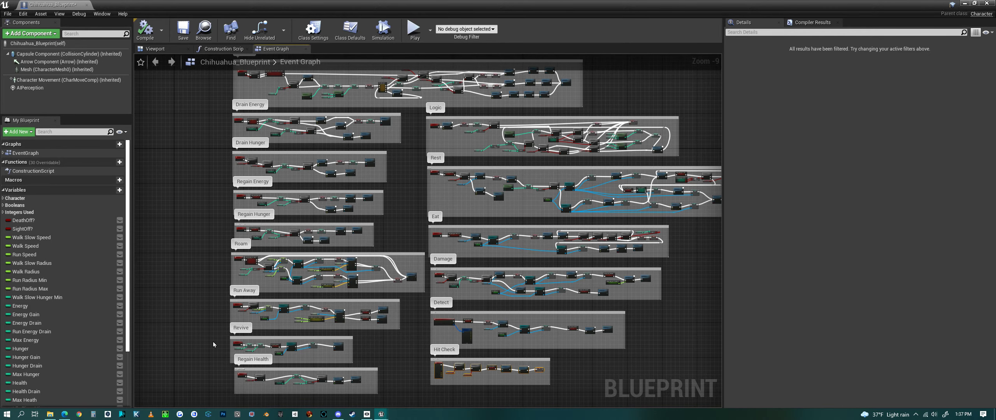
left_click_drag(213, 344, 382, 392)
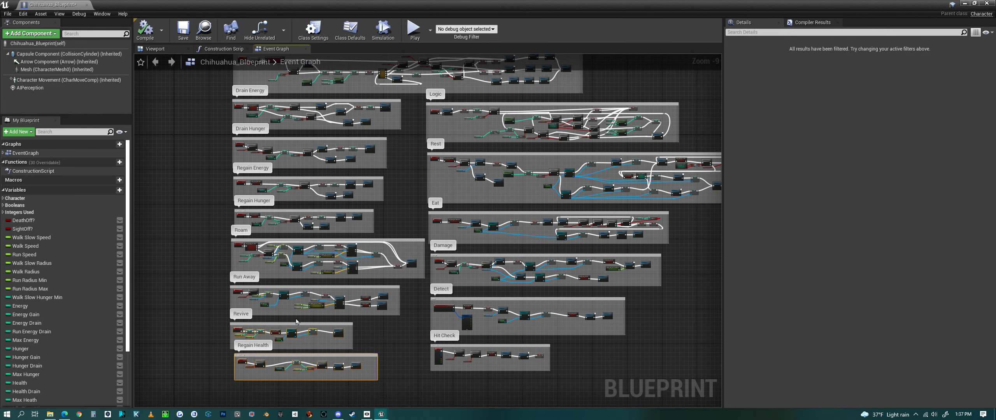
left_click_drag(220, 285, 408, 314)
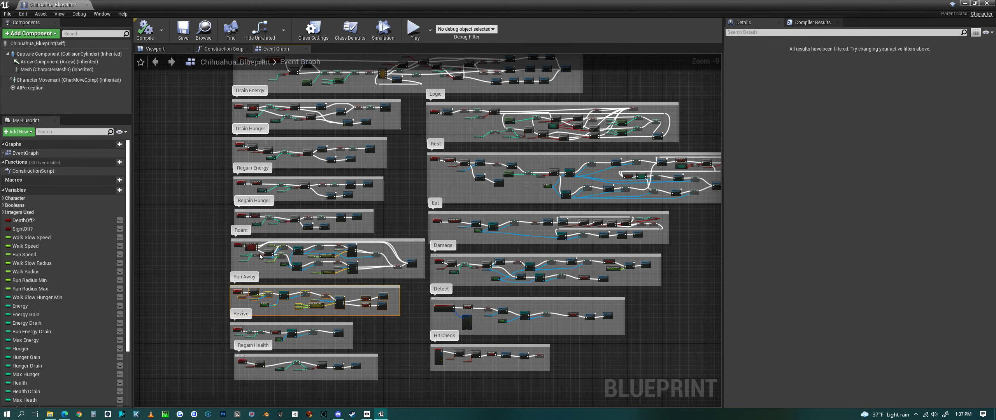
left_click(423, 280)
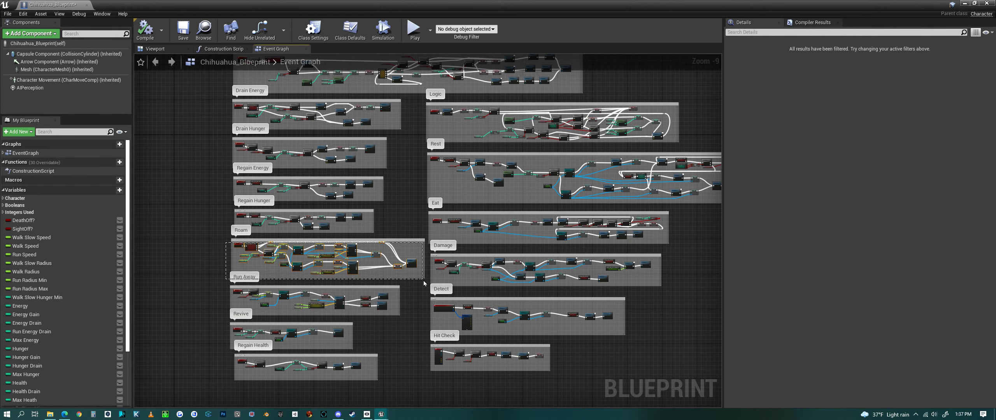
scroll(352, 352, "down", 2)
scroll(372, 257, "up", 2)
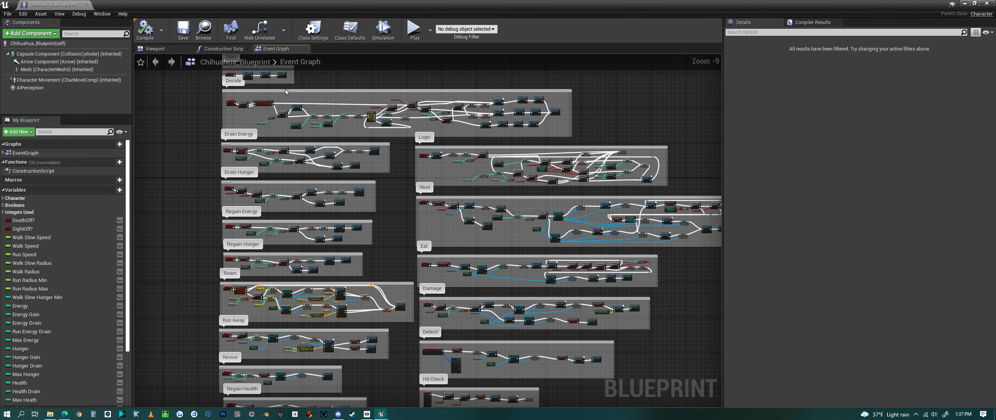
scroll(213, 314, "down", 1)
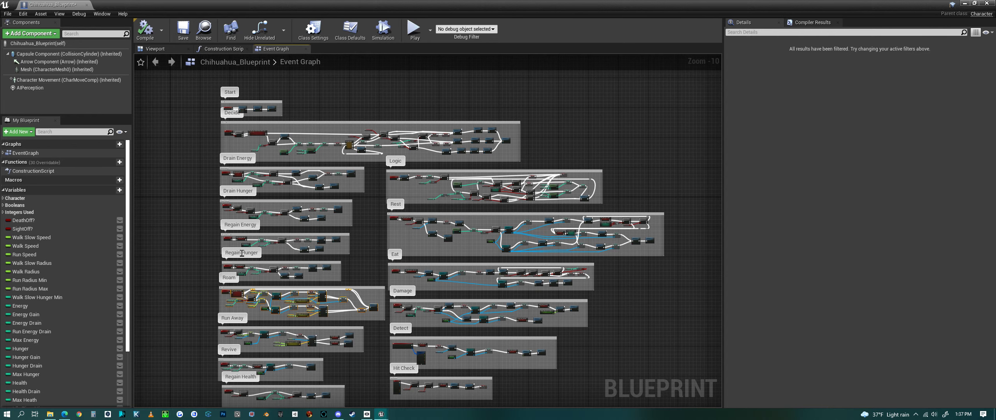
Step: Show Chihuahua_Blueprint's defaults and review Walk Speed 65, Run Speed 260, Dead Time Max 120
left_click(46, 44)
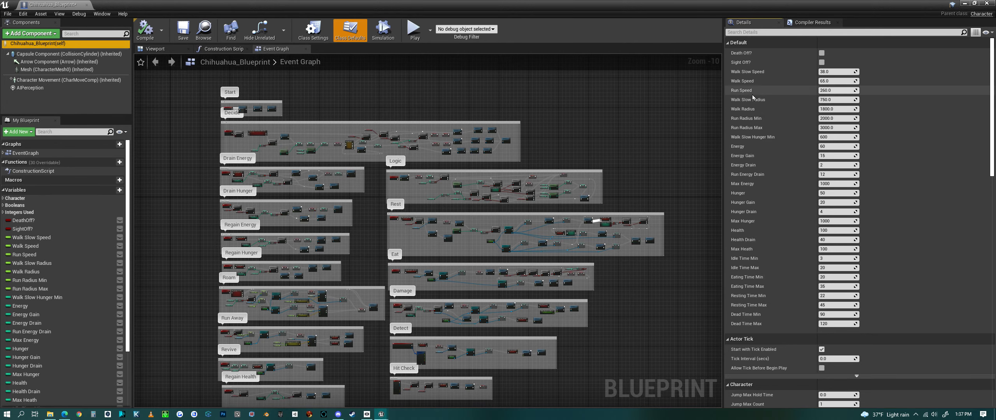
scroll(774, 251, "down", 1)
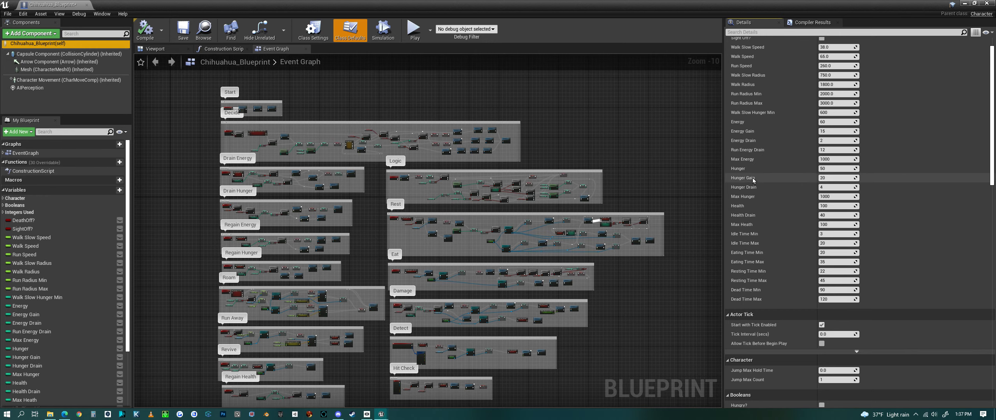
scroll(758, 291, "down", 1)
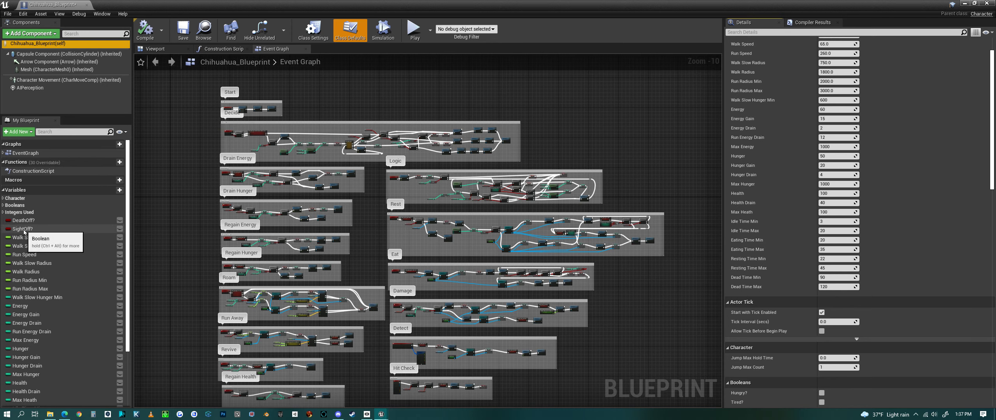
scroll(860, 196, "up", 3)
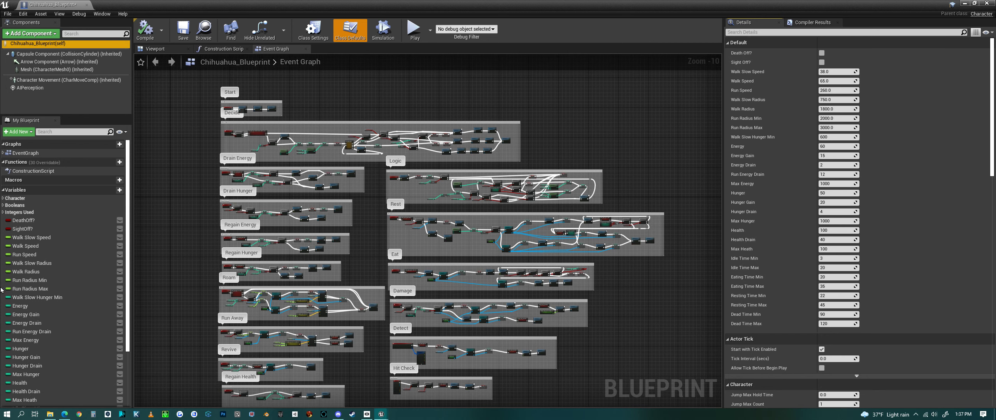
Step: Inspect the Mesh and AIPerception sight sense radius and angle, then close the Chihuahua blueprint
mouse_move(38, 82)
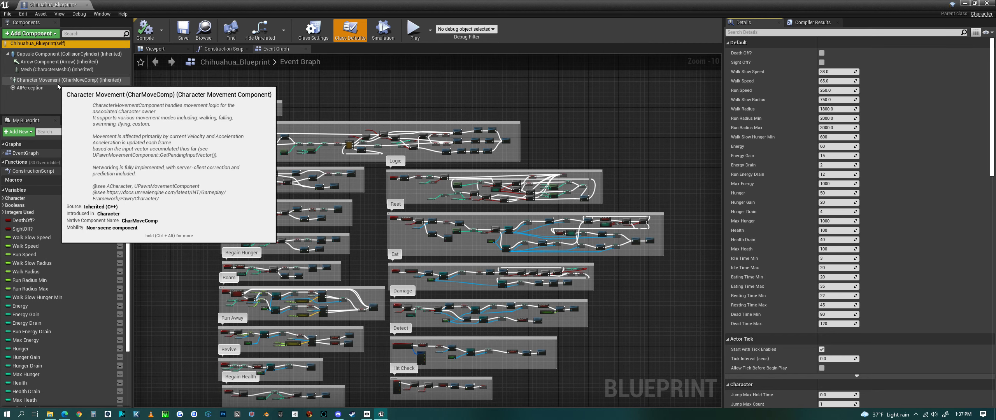
left_click(43, 70)
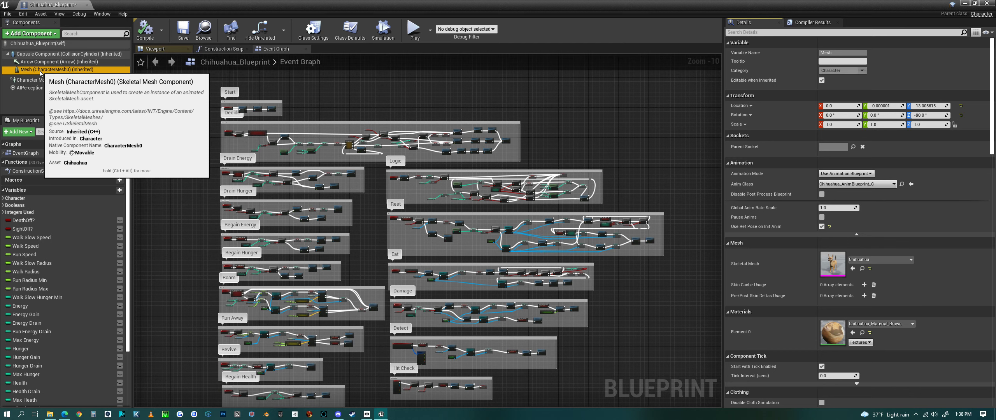
left_click(34, 88)
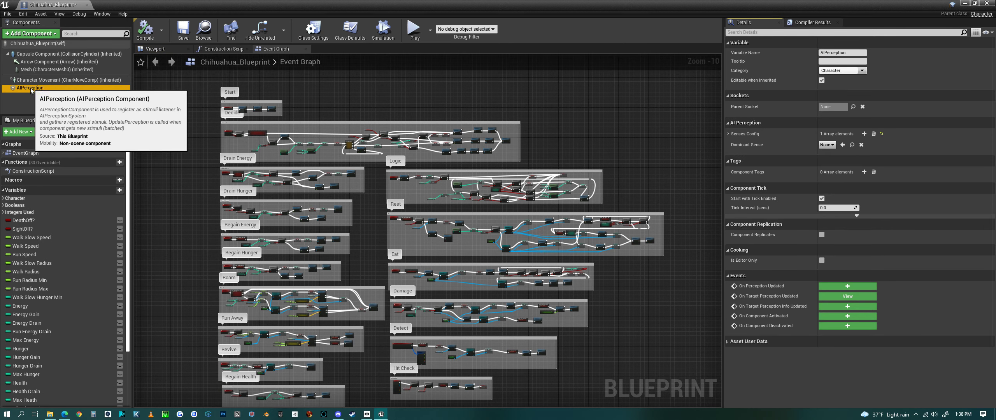
left_click(727, 135)
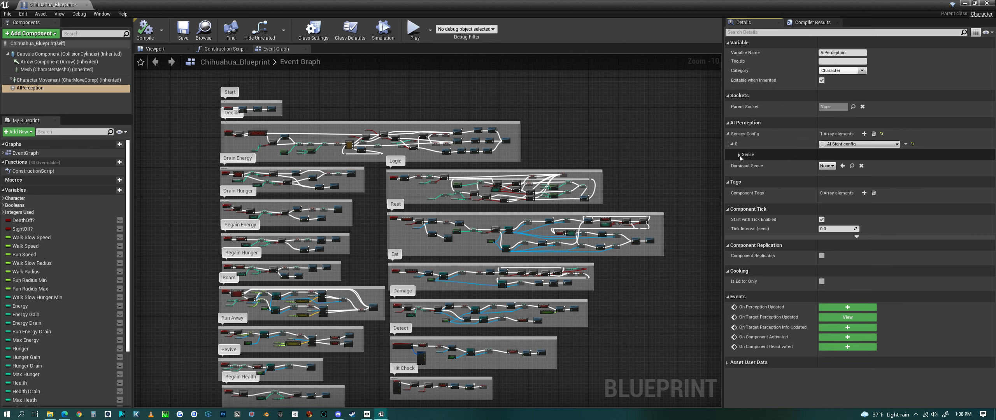
left_click(731, 143)
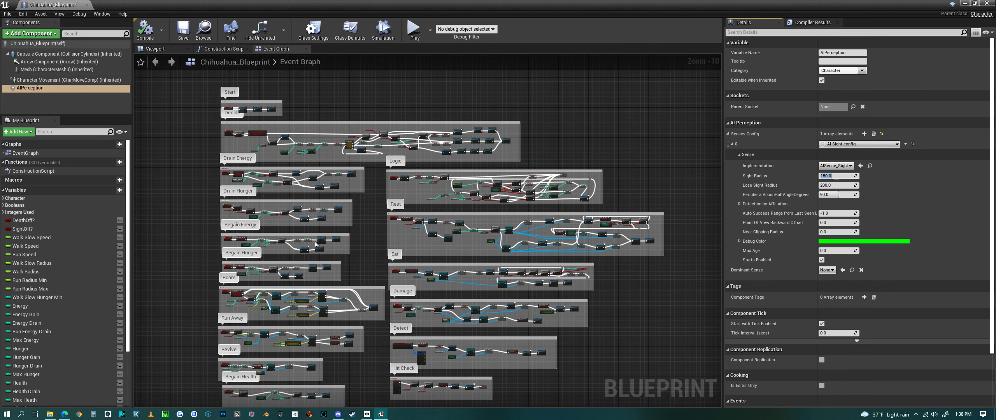
mouse_move(278, 195)
right_mouse_down()
mouse_move(287, 197)
mouse_move(271, 184)
right_mouse_up()
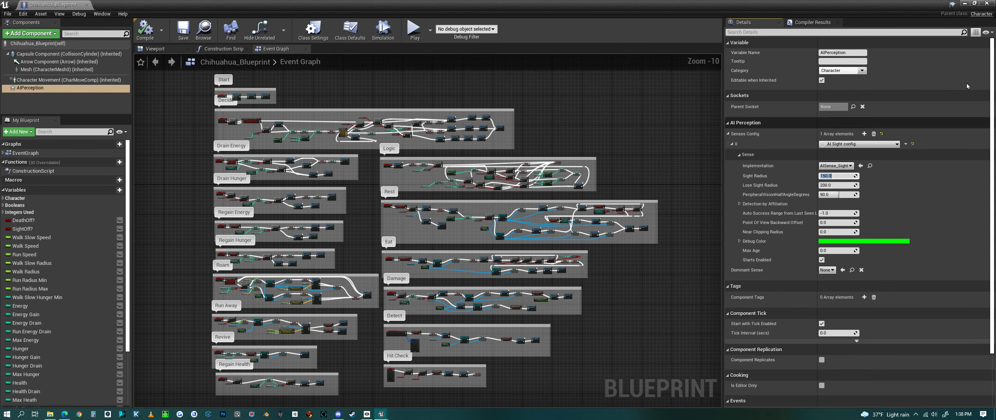
left_click(986, 3)
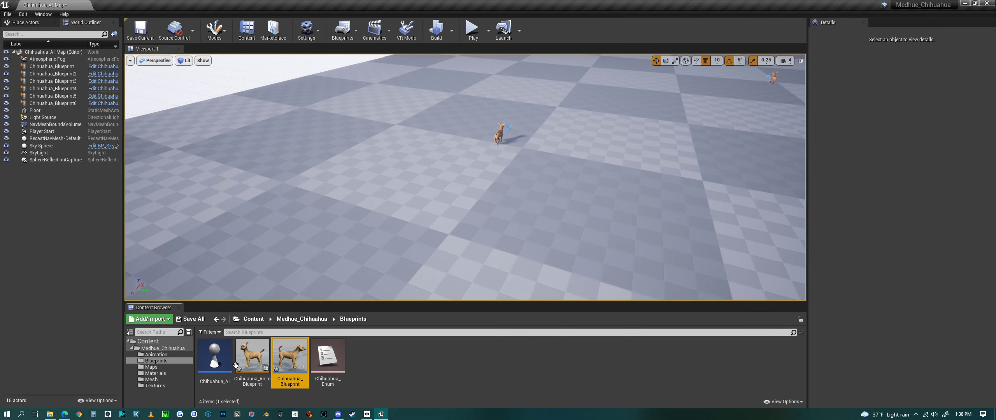
Step: Navigate to the Medhue_Chihuahua Blueprints folder in the Content Browser
left_click(313, 320)
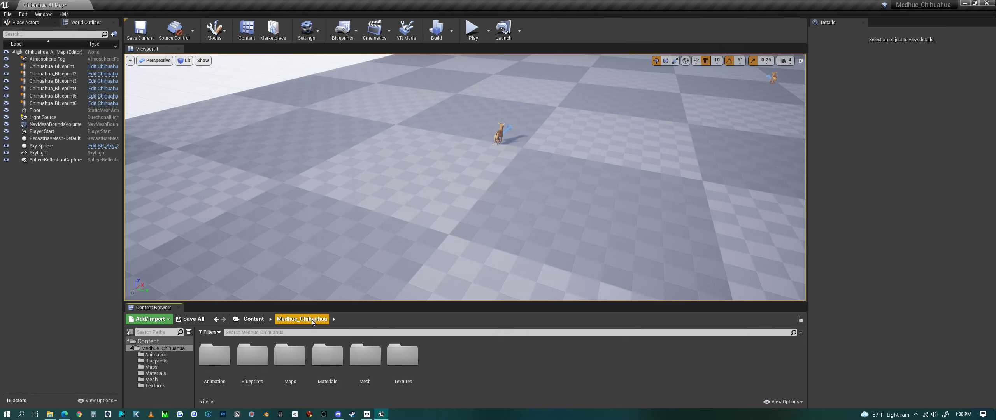
right_click_drag(463, 244, 461, 192)
double_click(257, 366)
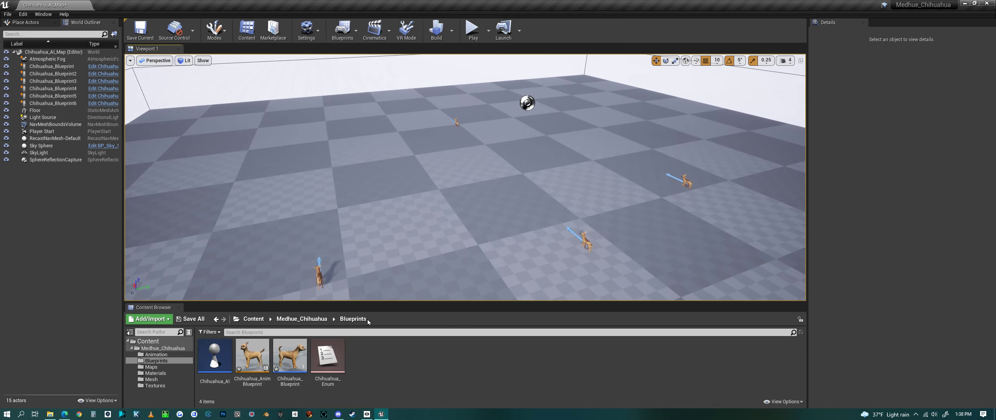
Step: Place a new Chihuahua_Blueprint on the floor, focus on it, and play the level
left_click_drag(290, 356, 398, 199)
left_click(338, 158)
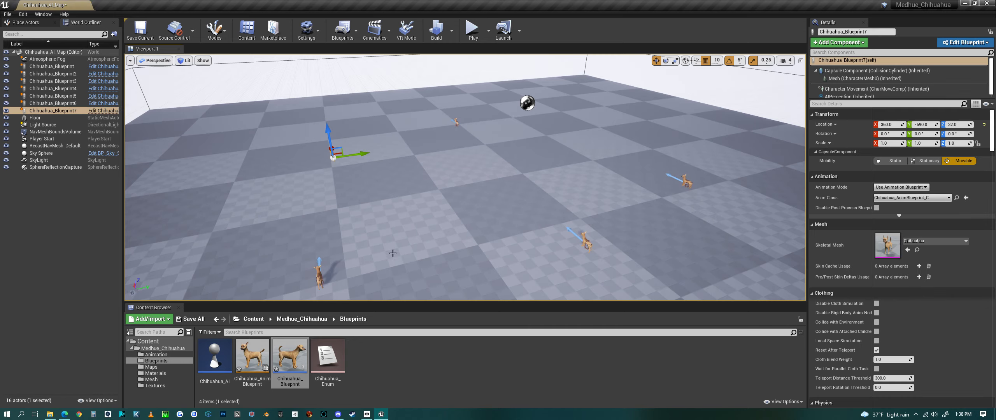
key("f")
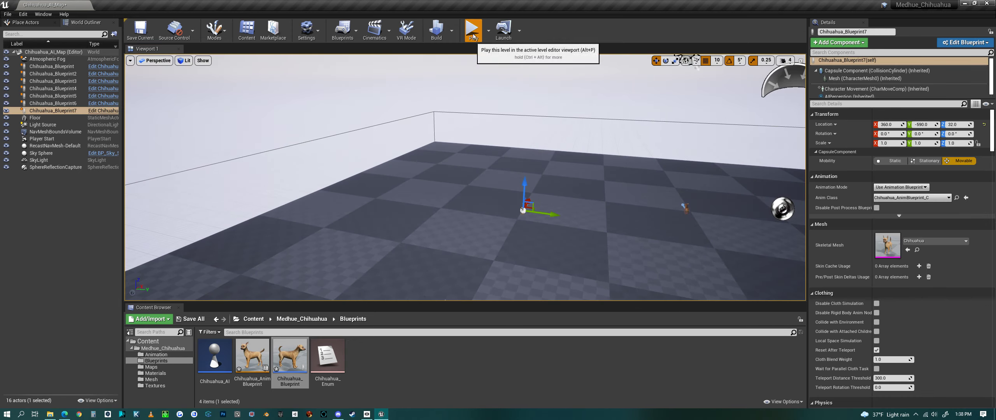
left_click(473, 31)
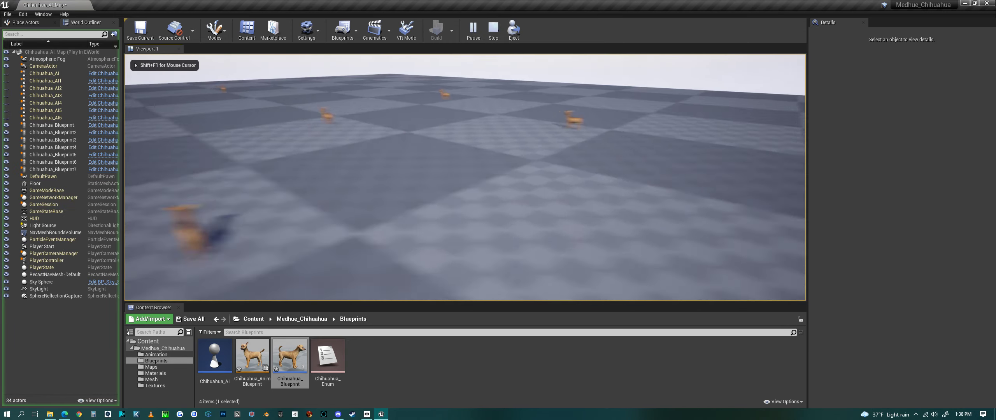